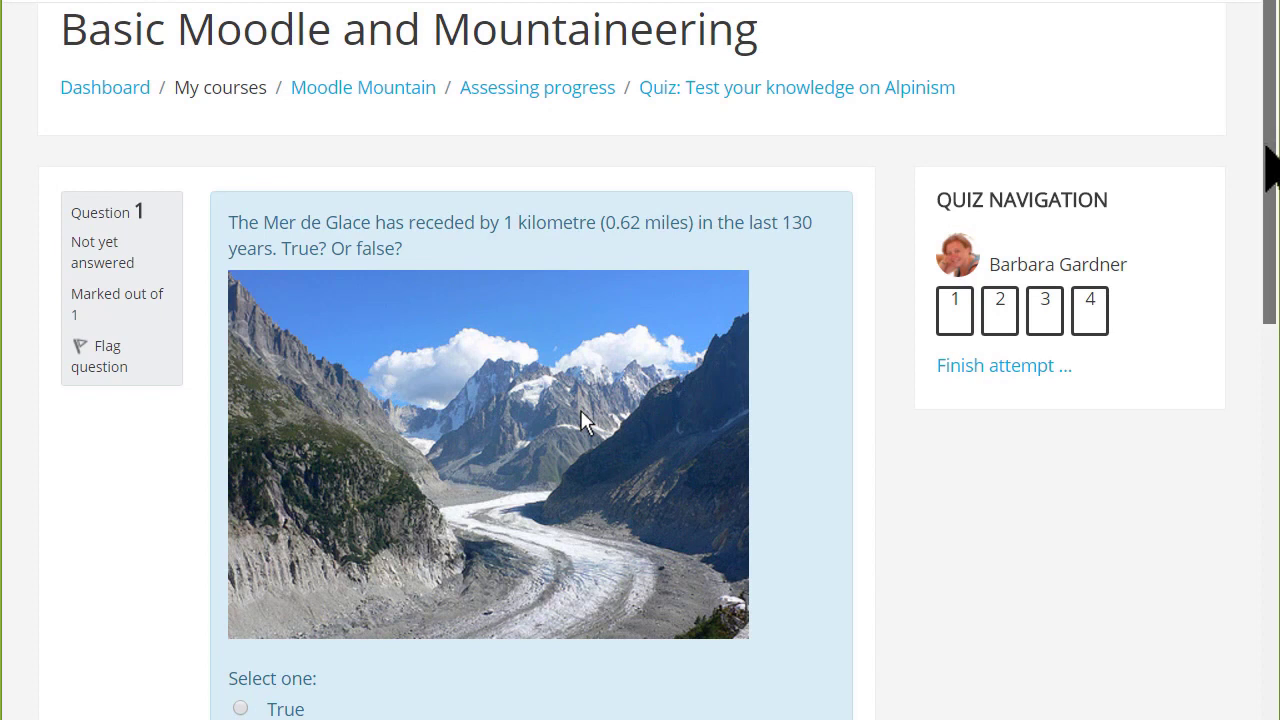
- Scroll down through the Alpinism knowledge quiz question with its embedded climbing video
left_click_drag(1267, 150, 1273, 217)
scroll(585, 240, "down", 1)
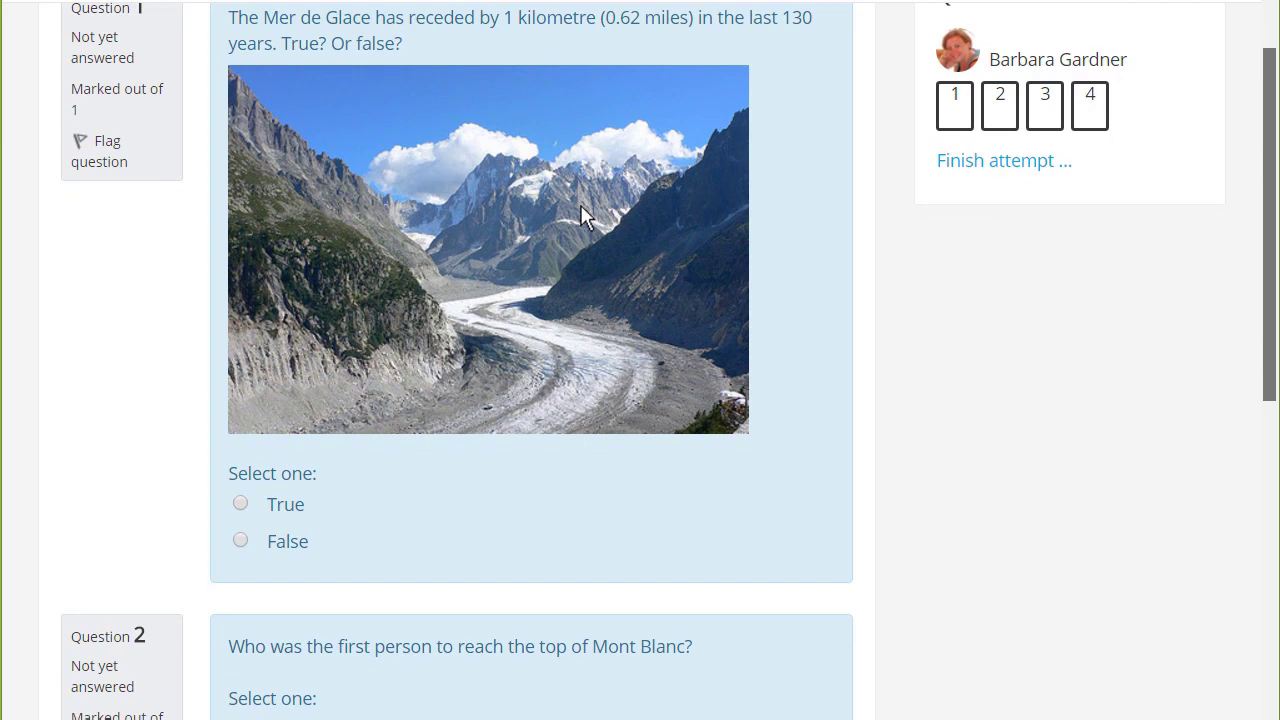
scroll(585, 195, "down", 1)
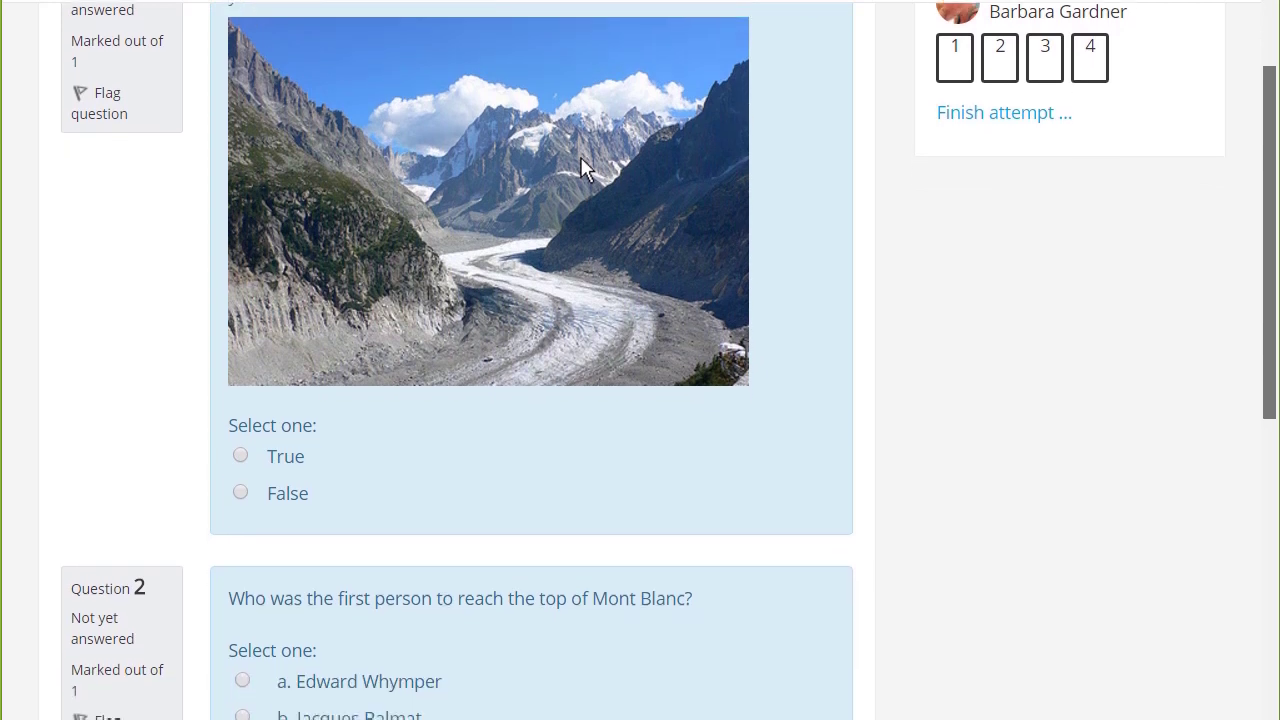
scroll(585, 135, "down", 2)
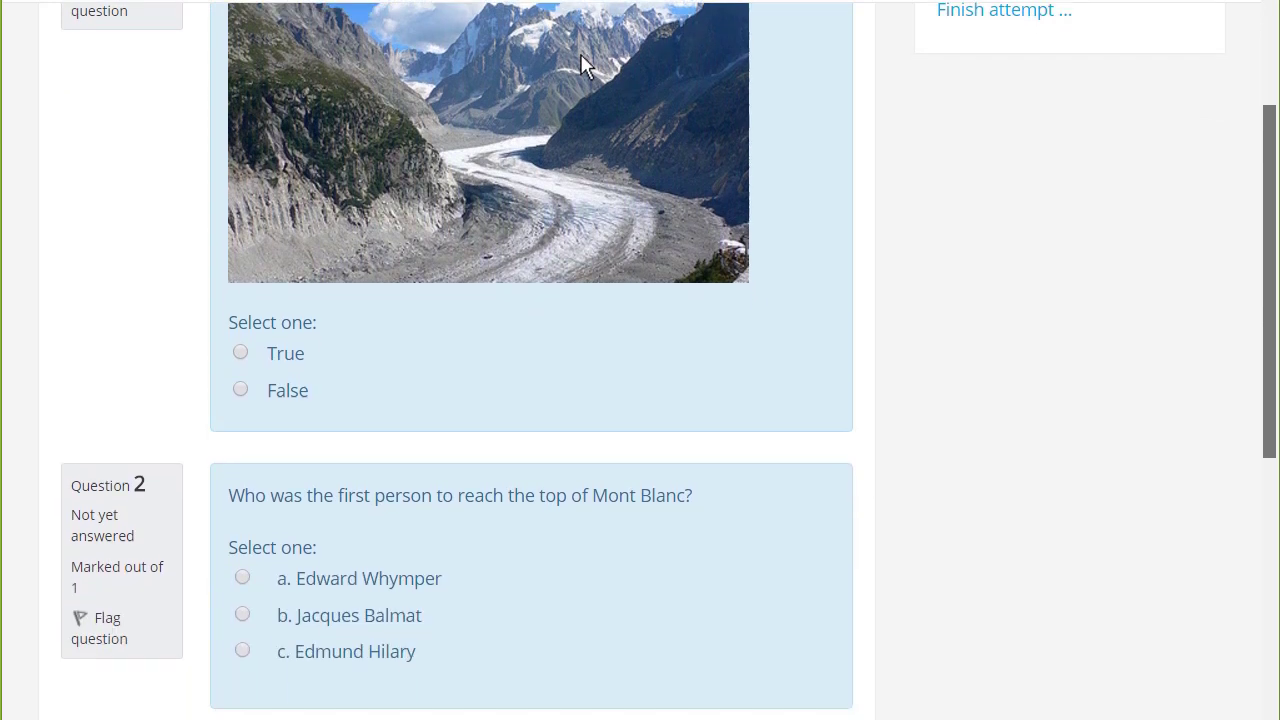
scroll(585, 18, "down", 2)
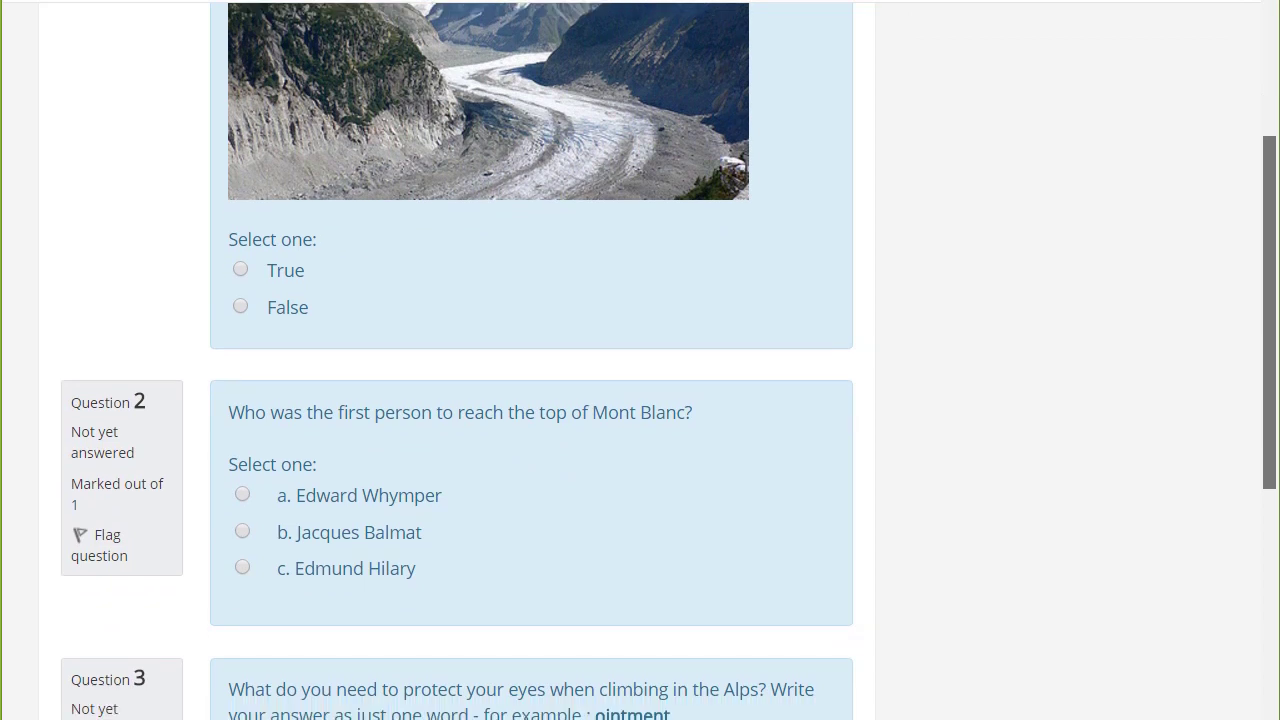
scroll(640, 360, "down", 2)
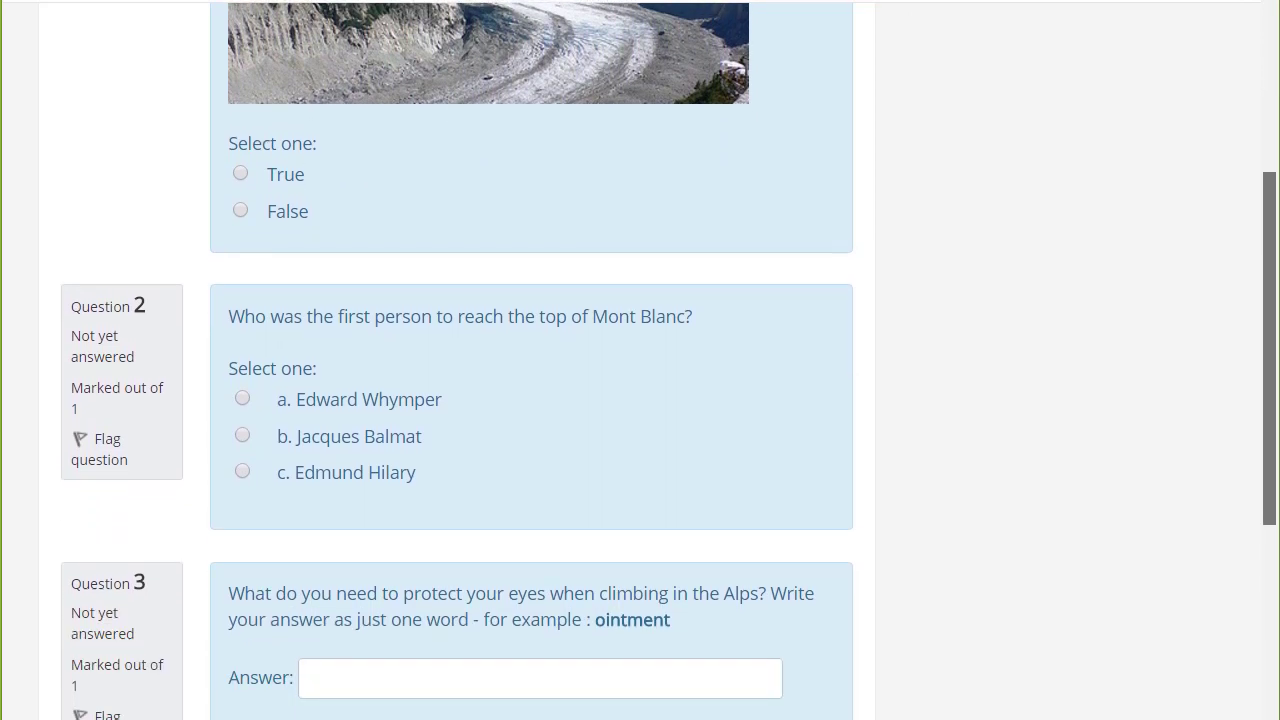
scroll(640, 360, "down", 2)
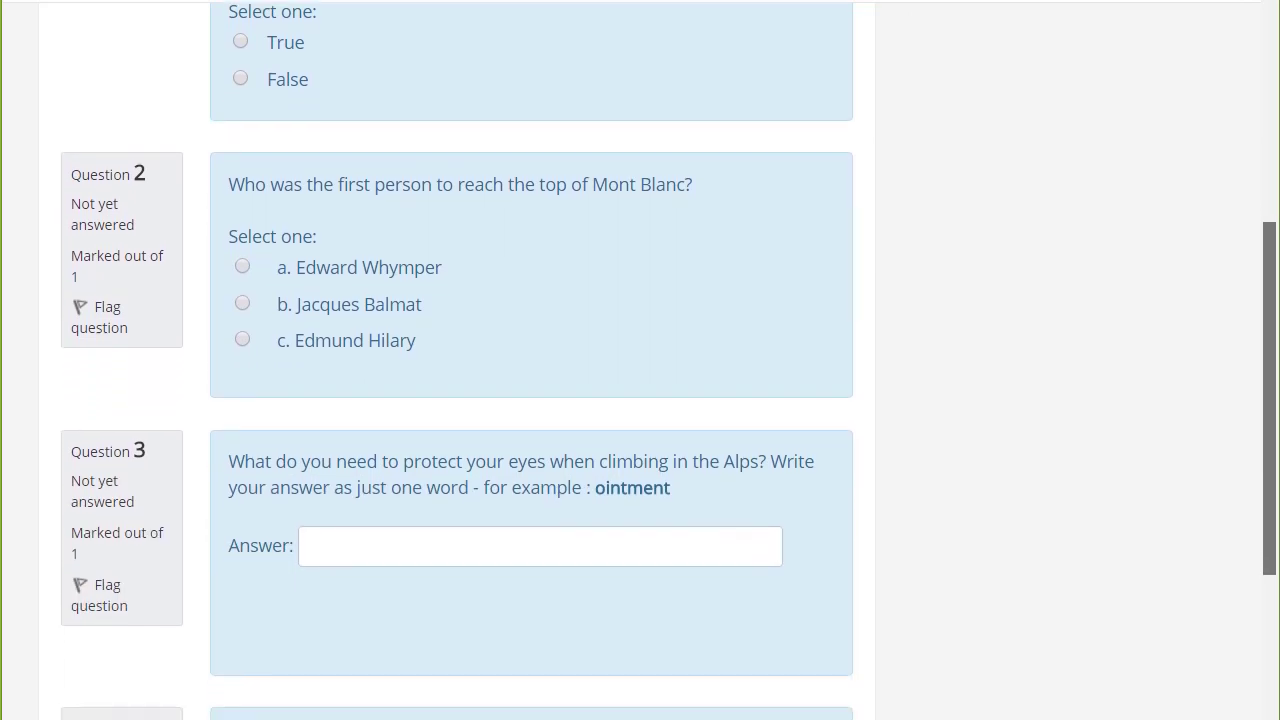
scroll(640, 360, "down", 3)
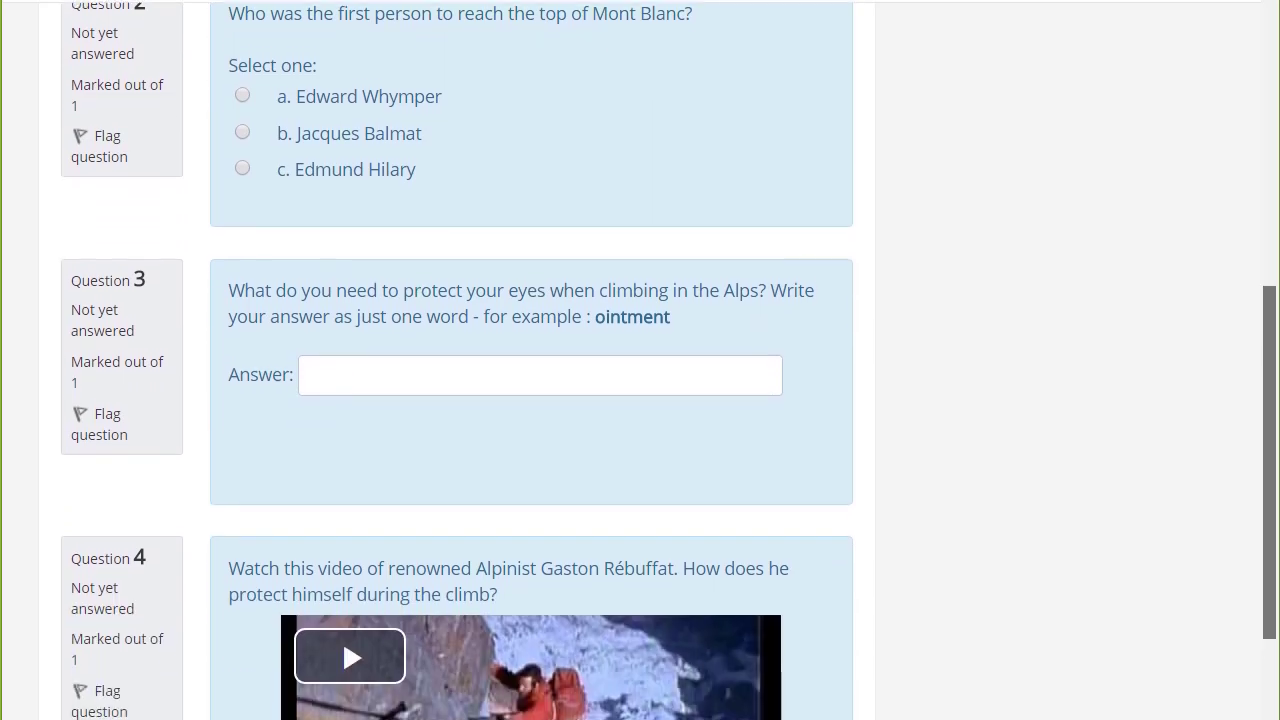
scroll(640, 360, "down", 3)
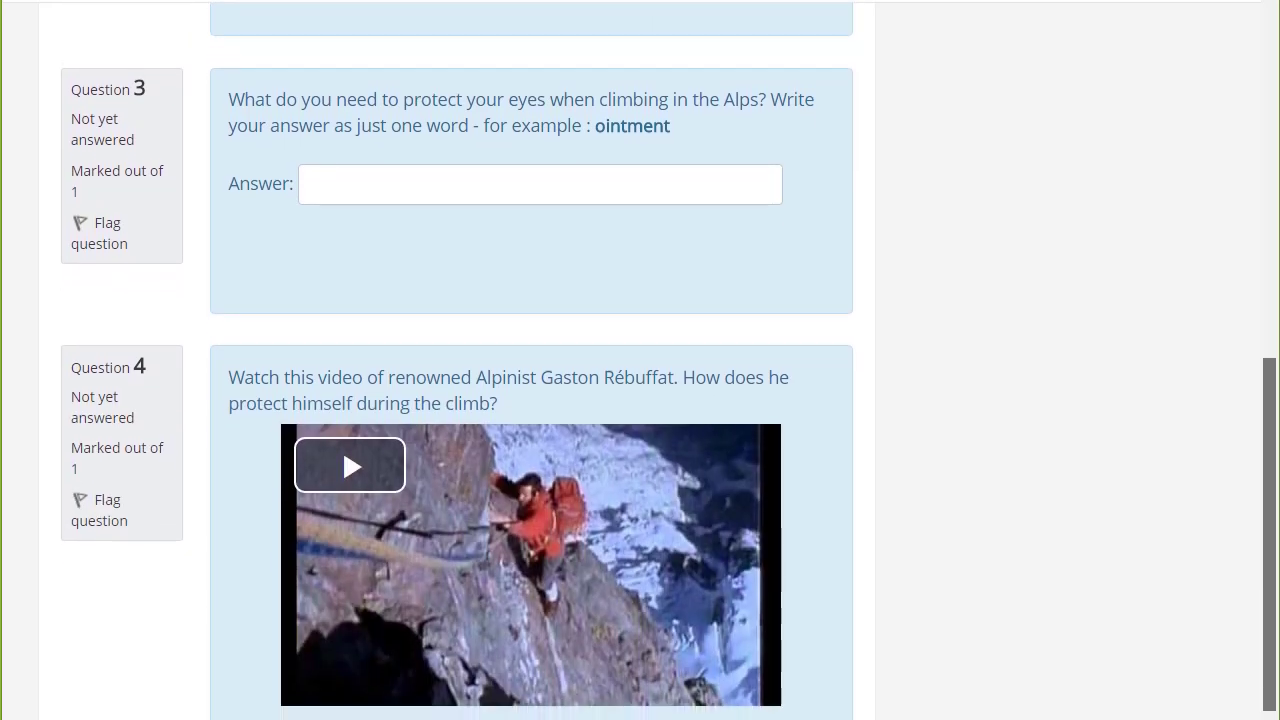
scroll(640, 360, "down", 3)
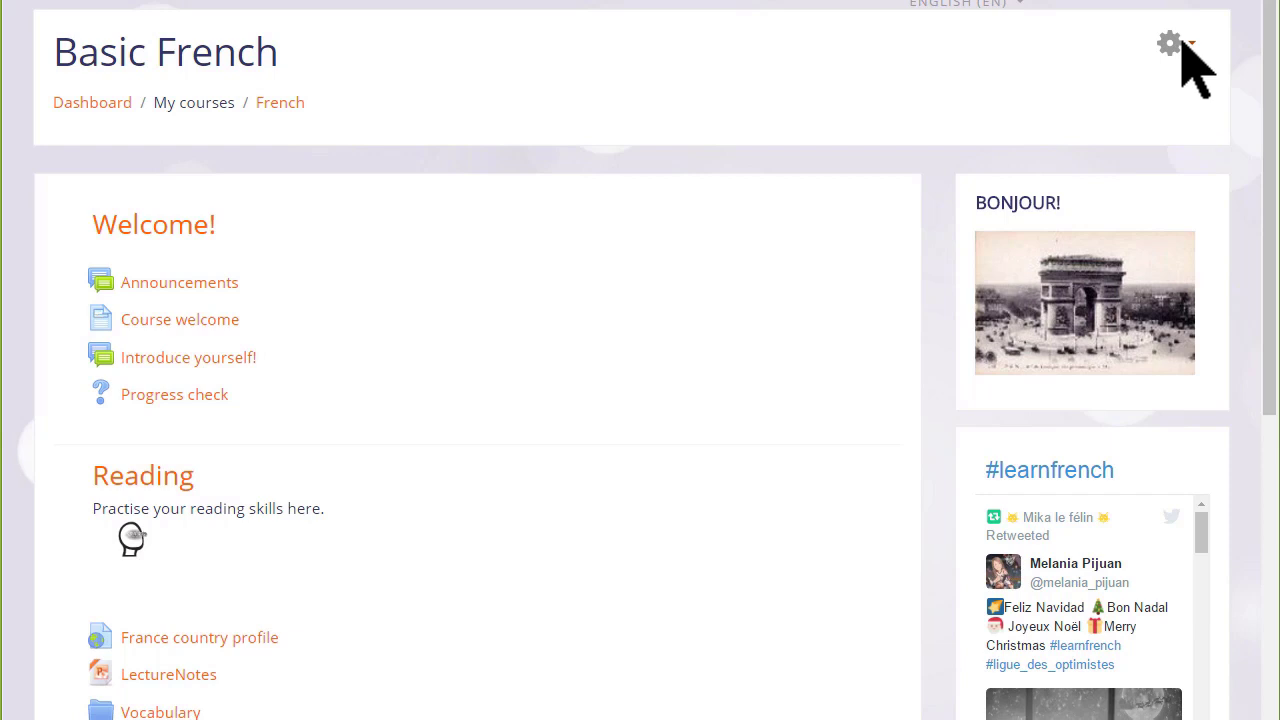
- Open the Basic French question bank's Questions list from the full course administration page
left_click(1182, 46)
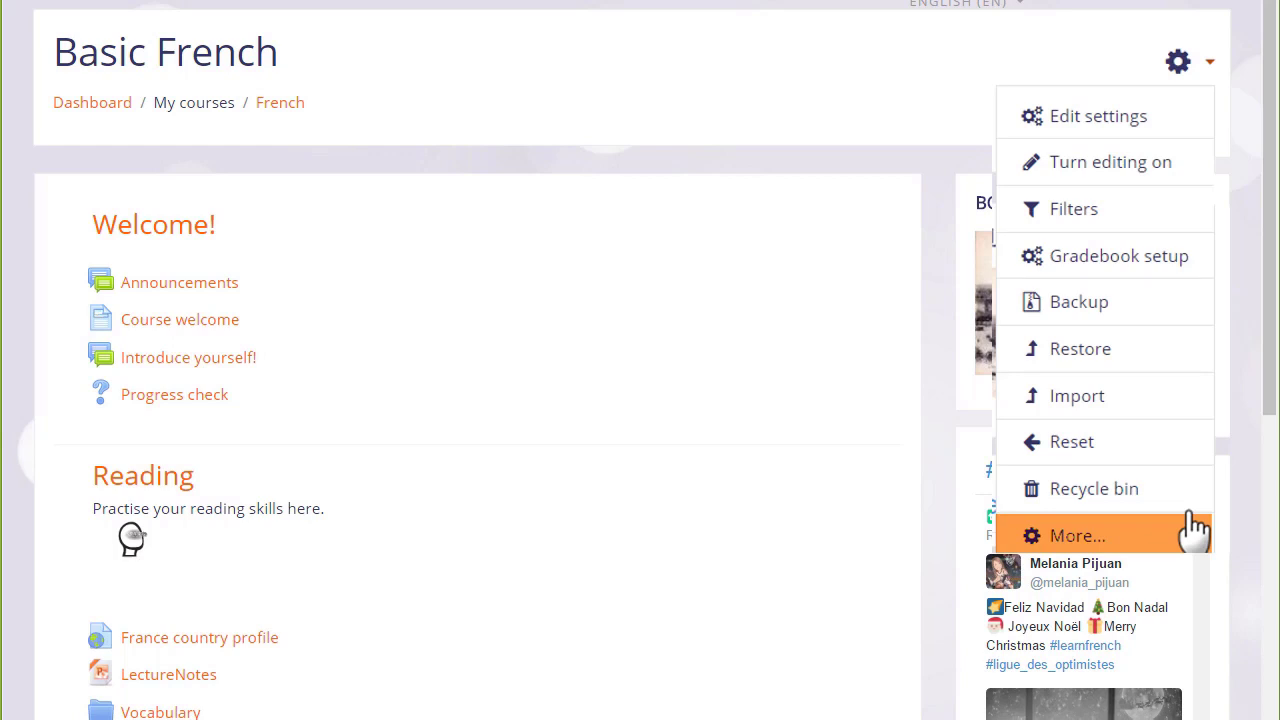
left_click(1196, 530)
scroll(1140, 486, "down", 3)
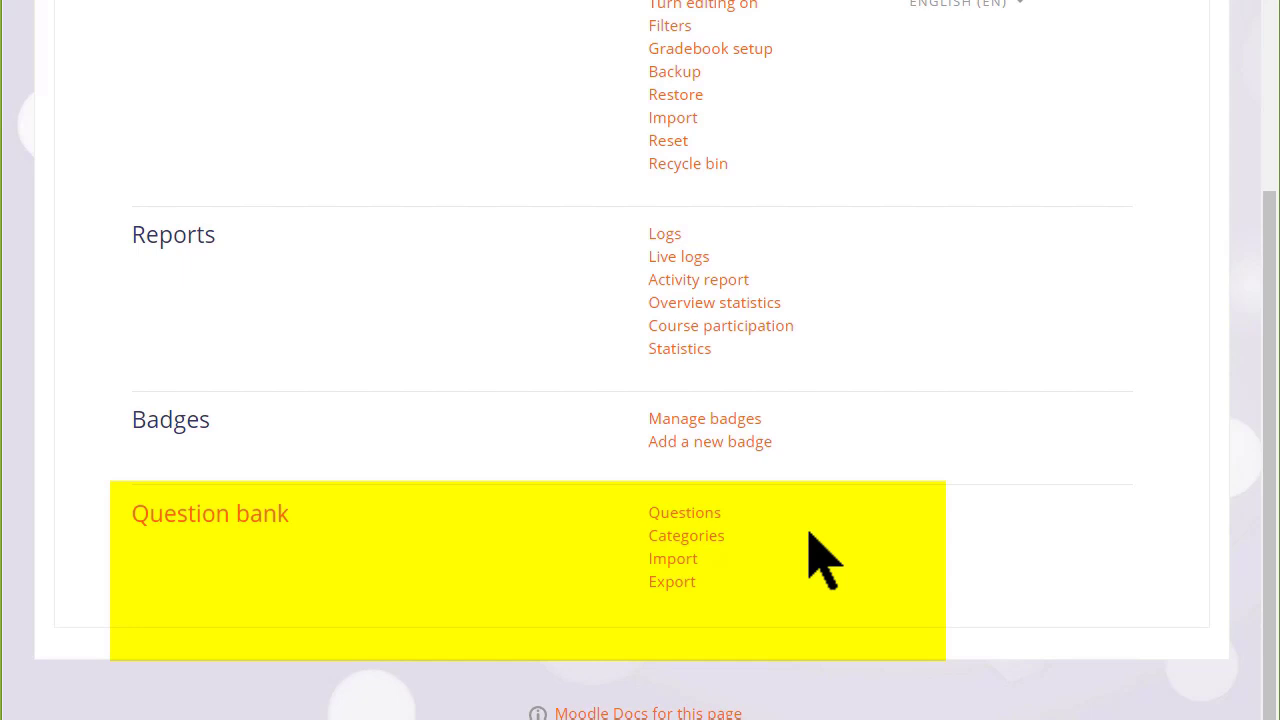
left_click(716, 514)
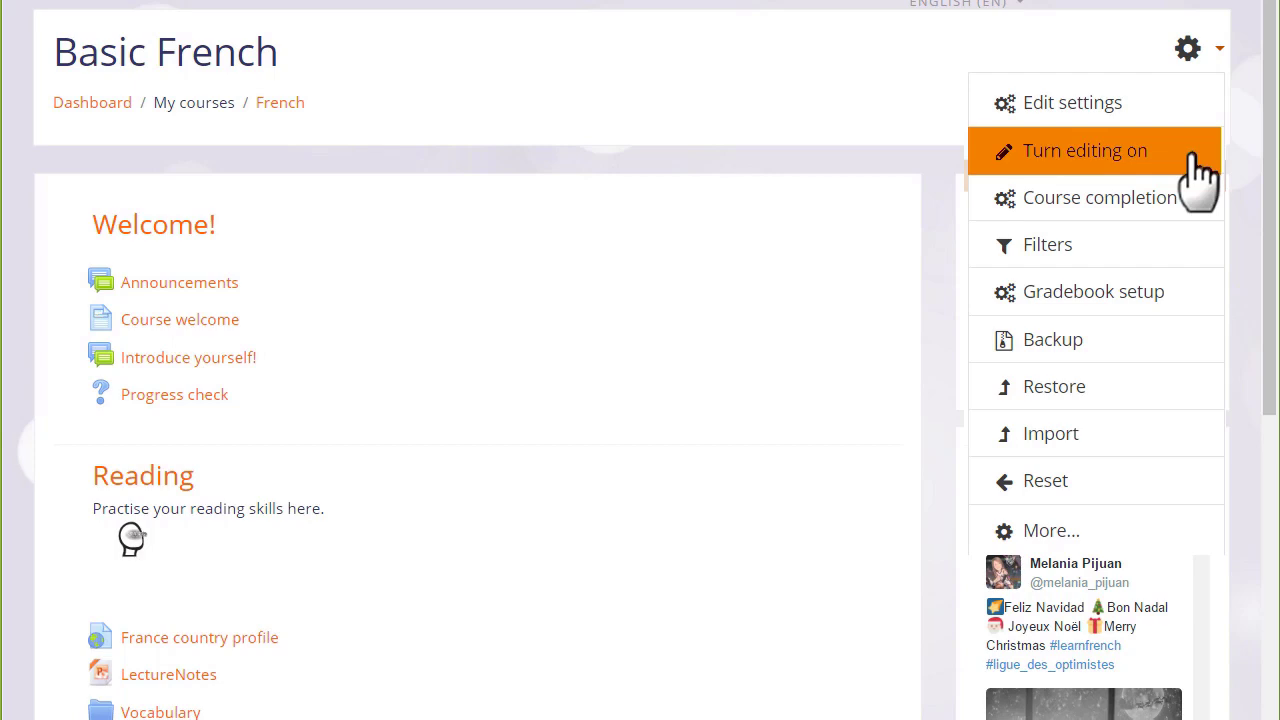
- Turn course editing on and pick Quiz as the new activity for the Reading section
left_click(1193, 157)
scroll(1165, 320, "down", 4)
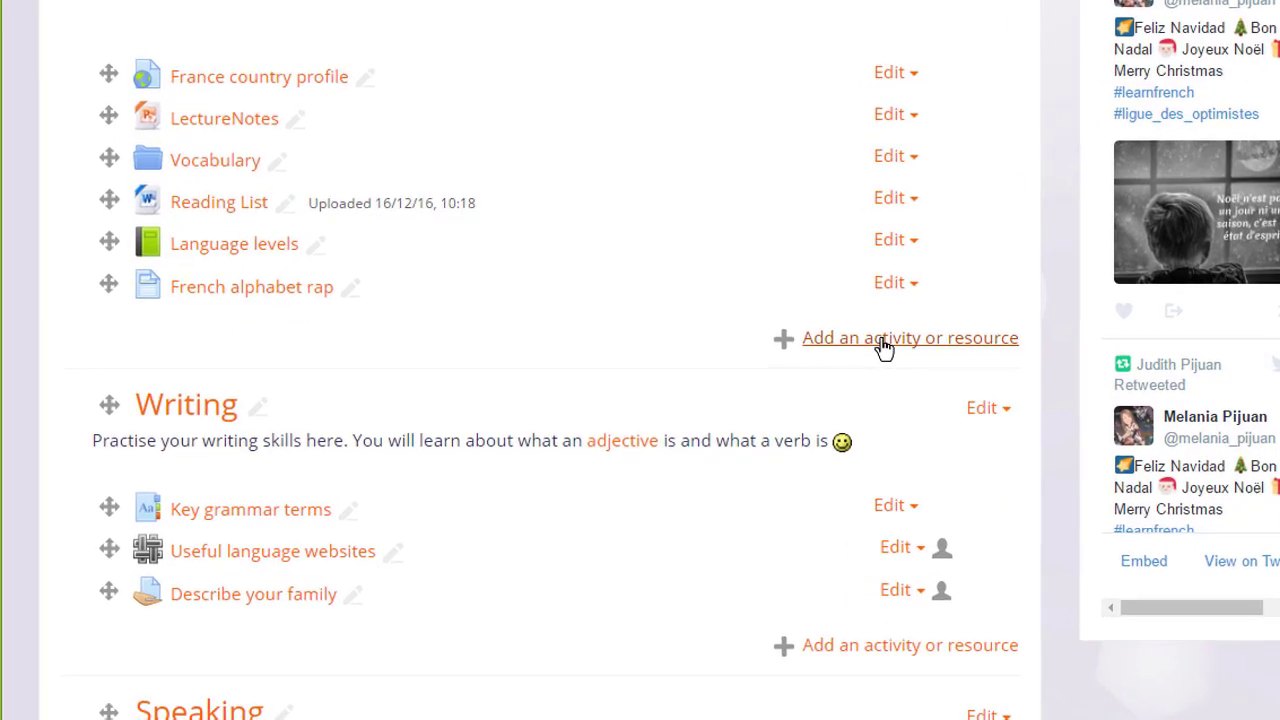
left_click(884, 340)
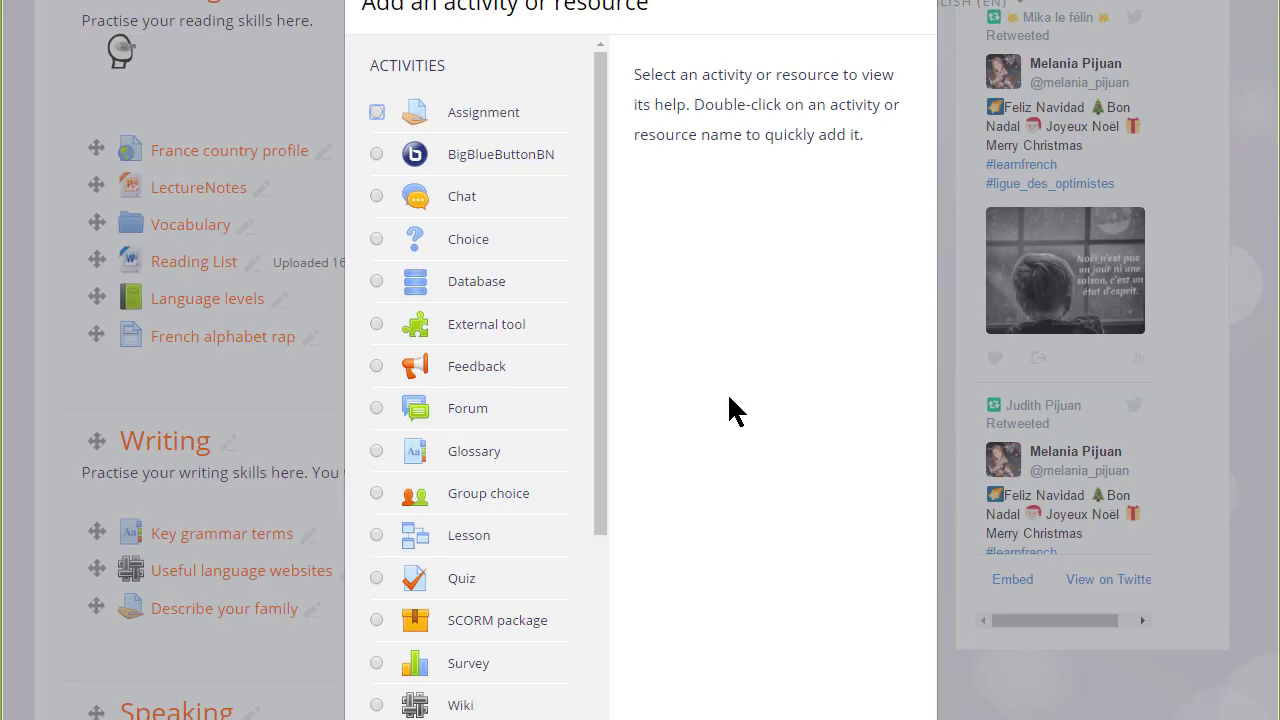
scroll(600, 494, "down", 3)
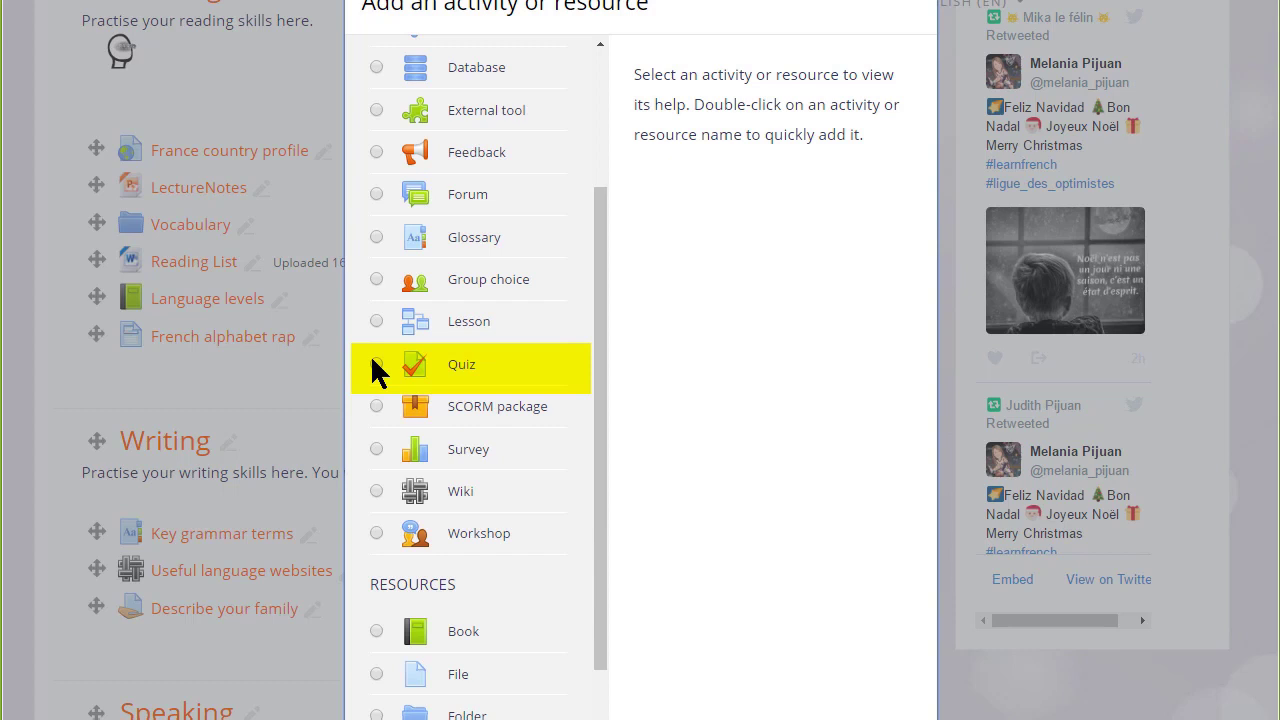
left_click(371, 362)
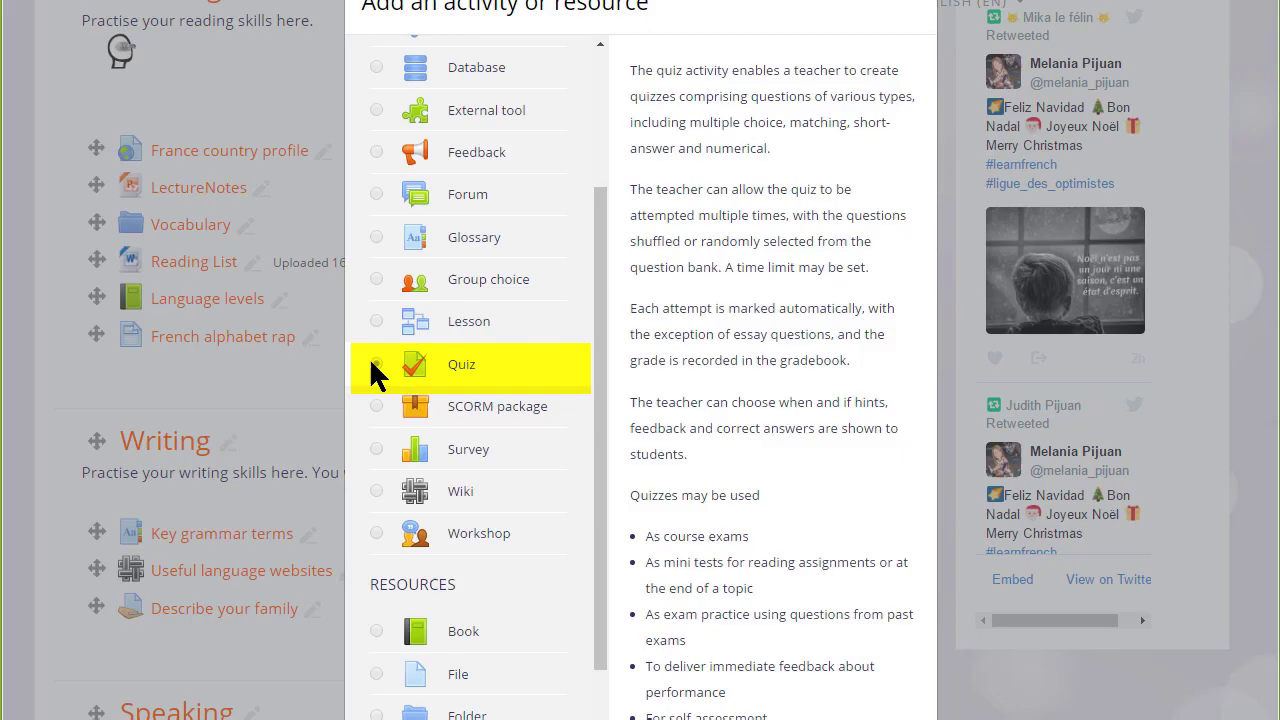
- Create quiz 'Vocabulary quiz 1' described 'Your first vocabulary quiz - good luck!', then save and display it
double_click(370, 362)
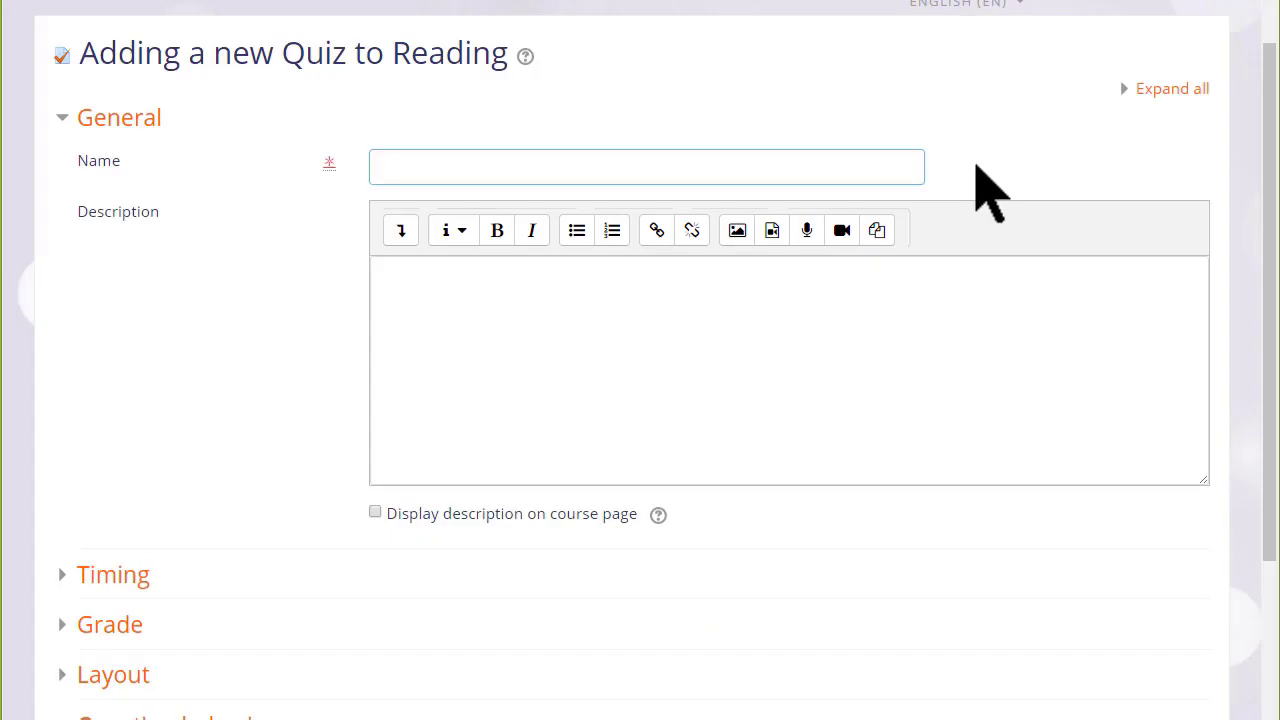
type("Vocabulary quiz 1")
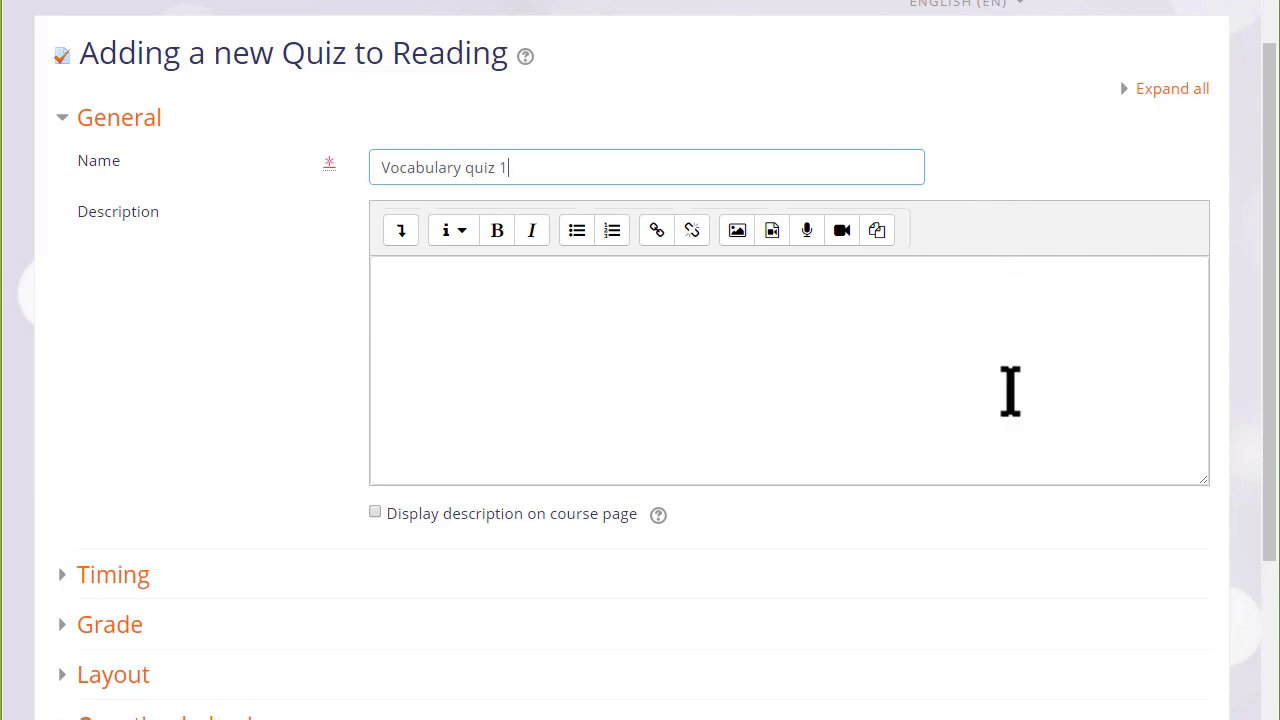
left_click(1010, 390)
type("Your fir")
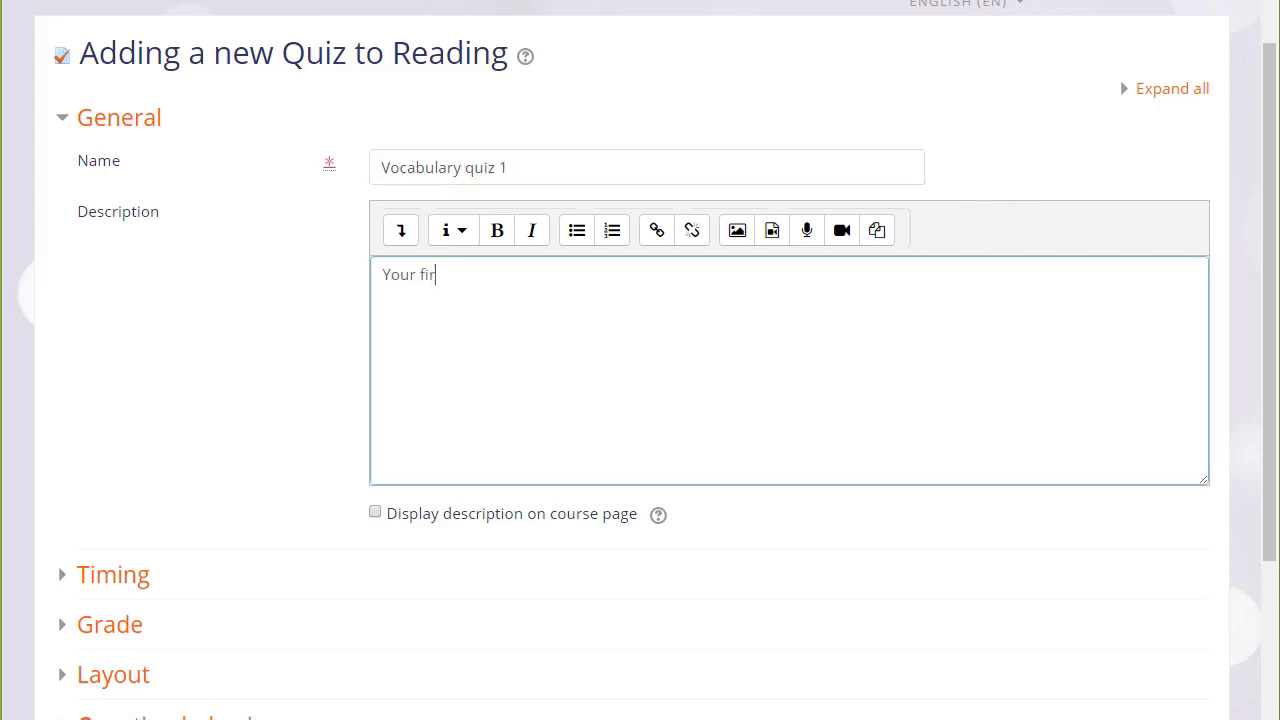
type("st vocabulary quiz - good luck!")
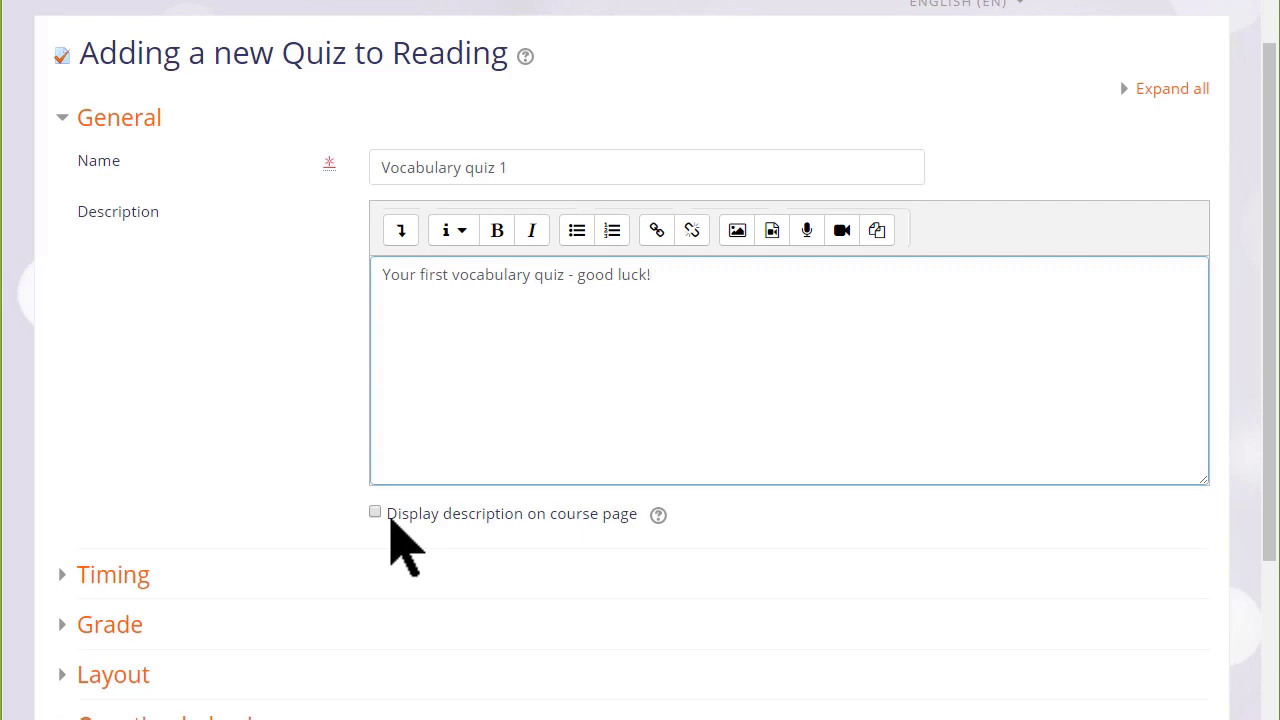
scroll(391, 519, "down", 5)
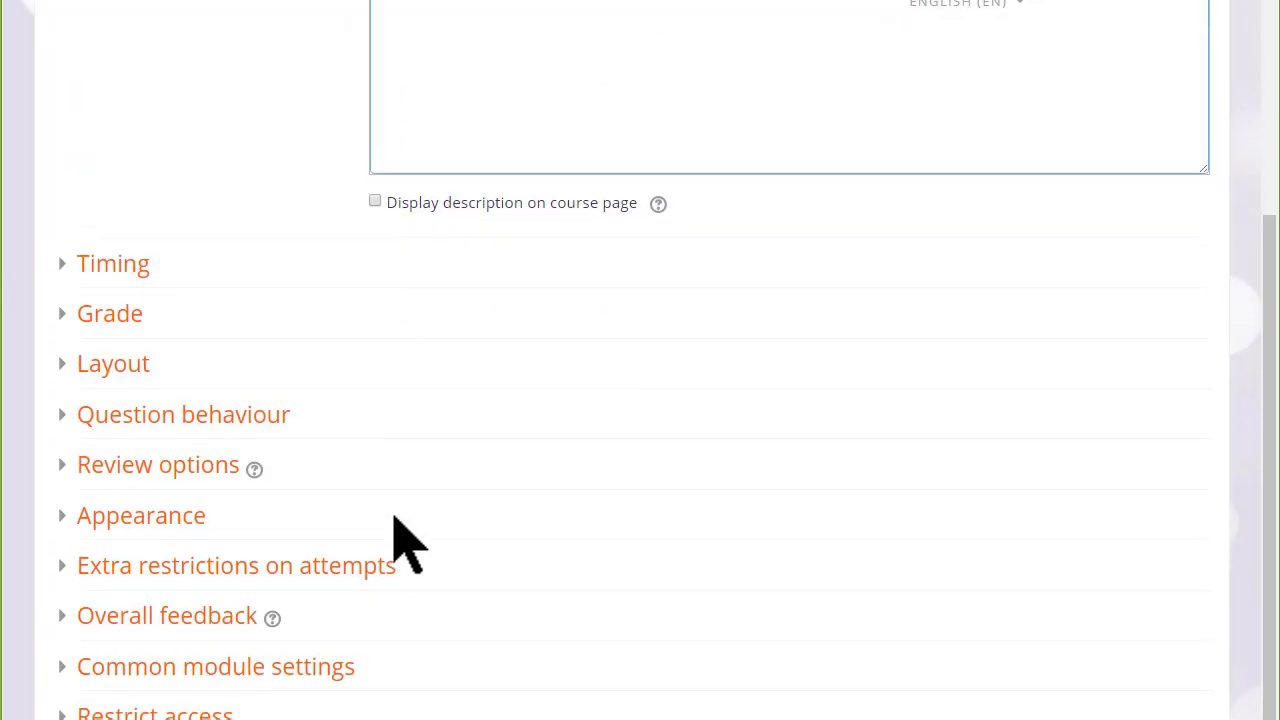
scroll(395, 517, "down", 2)
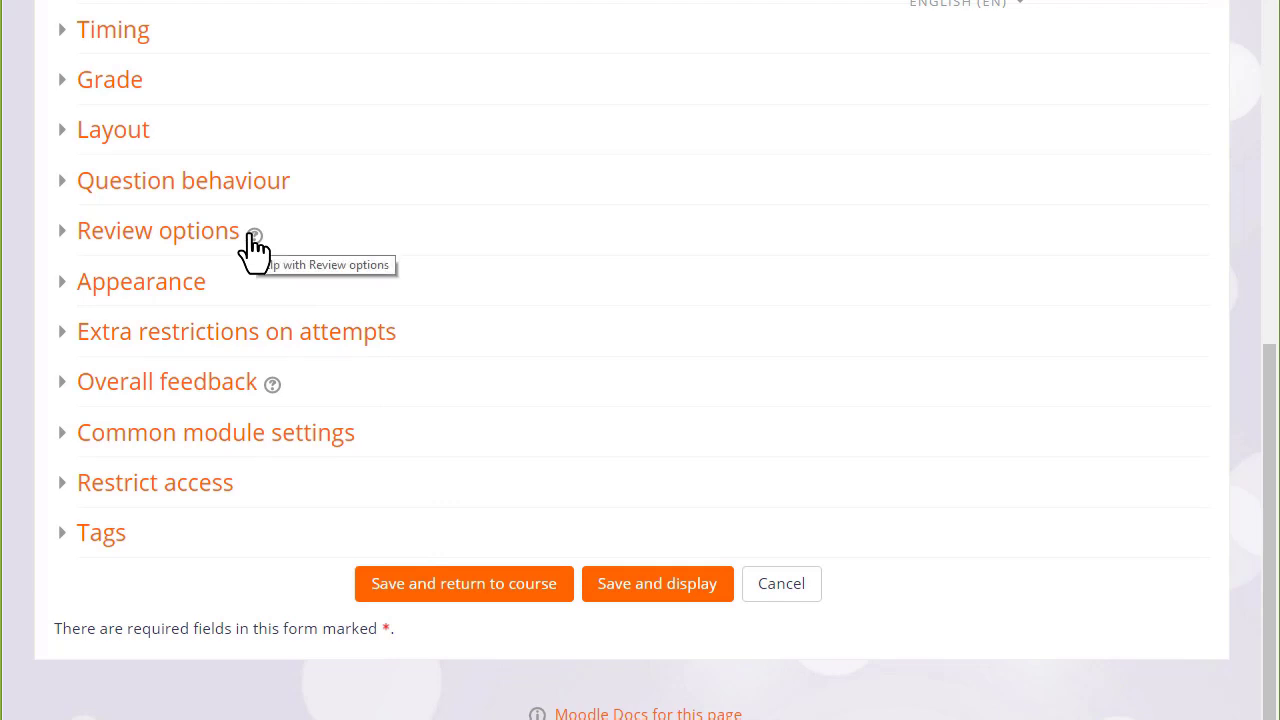
left_click(641, 586)
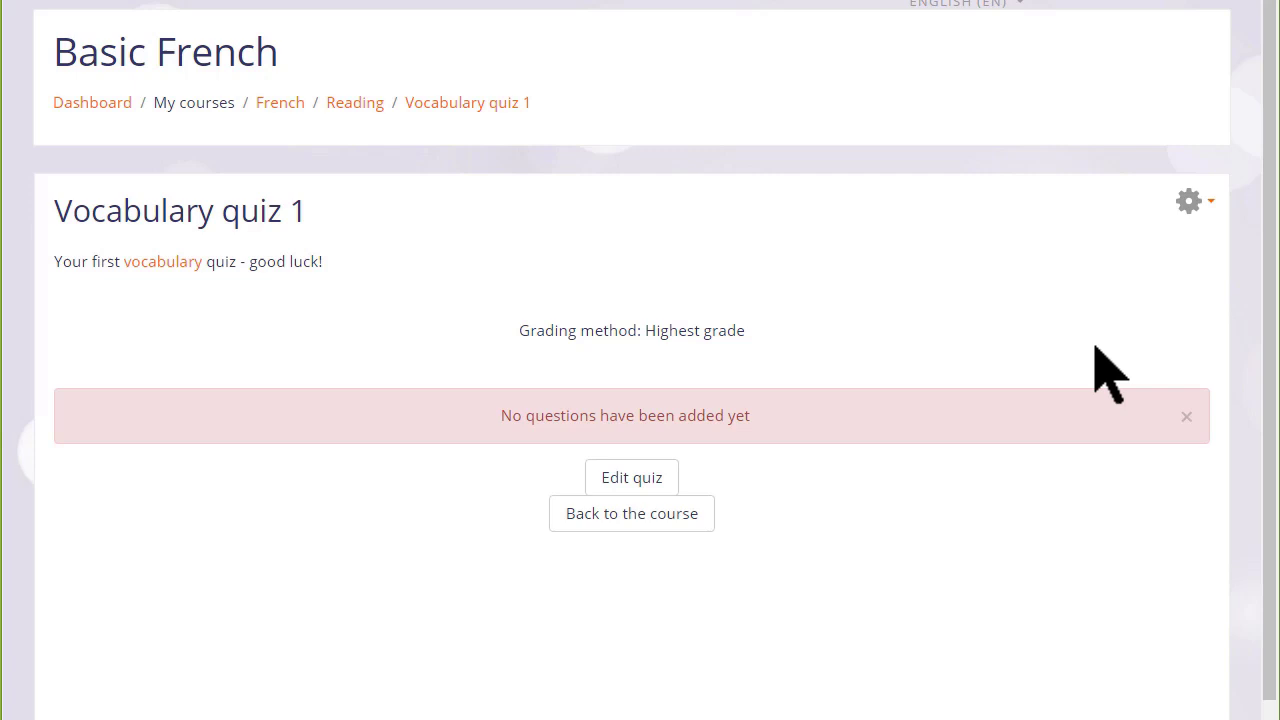
- Go to Vocabulary quiz 1's editing page and choose to add a new question
left_click(1205, 203)
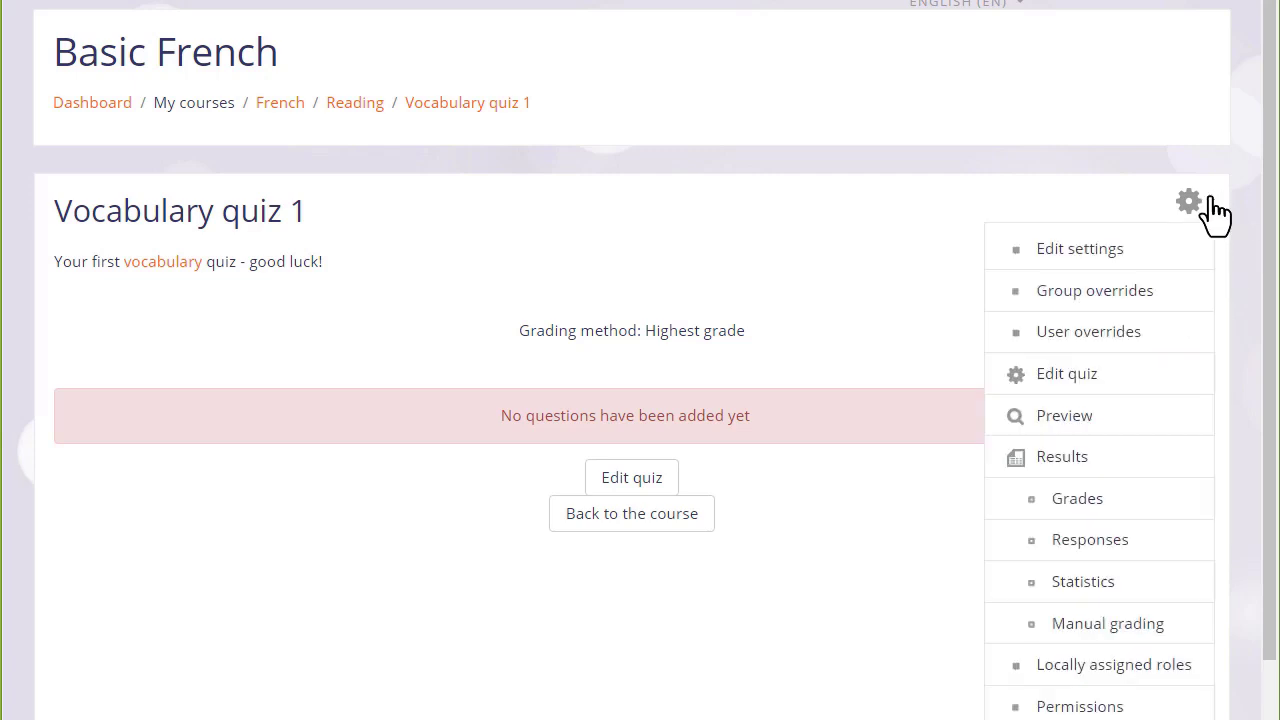
left_click(1113, 385)
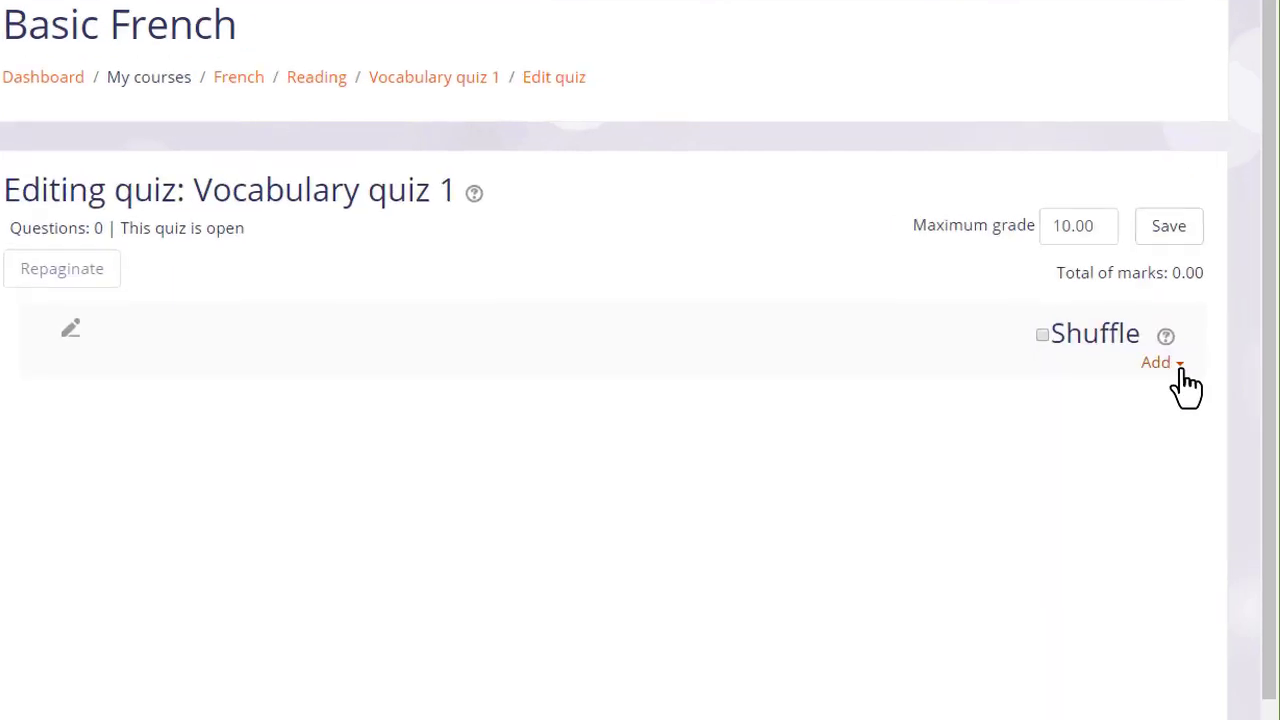
left_click(1146, 250)
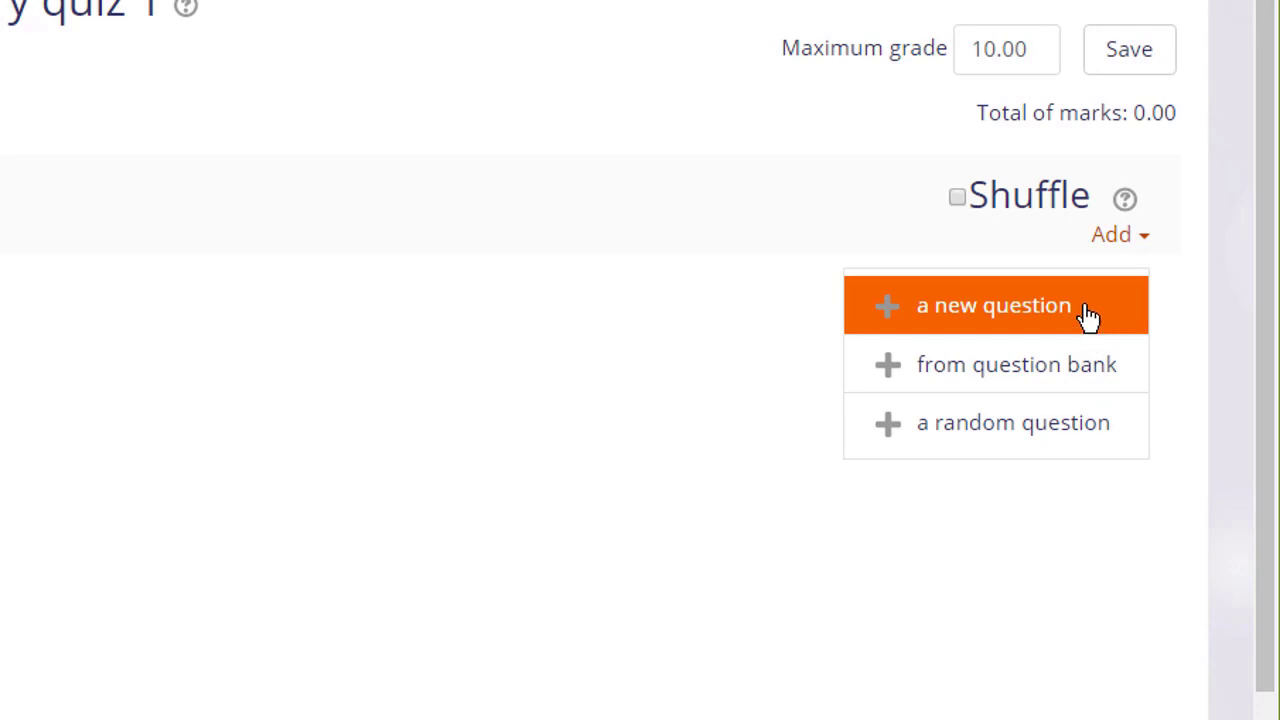
left_click(1088, 314)
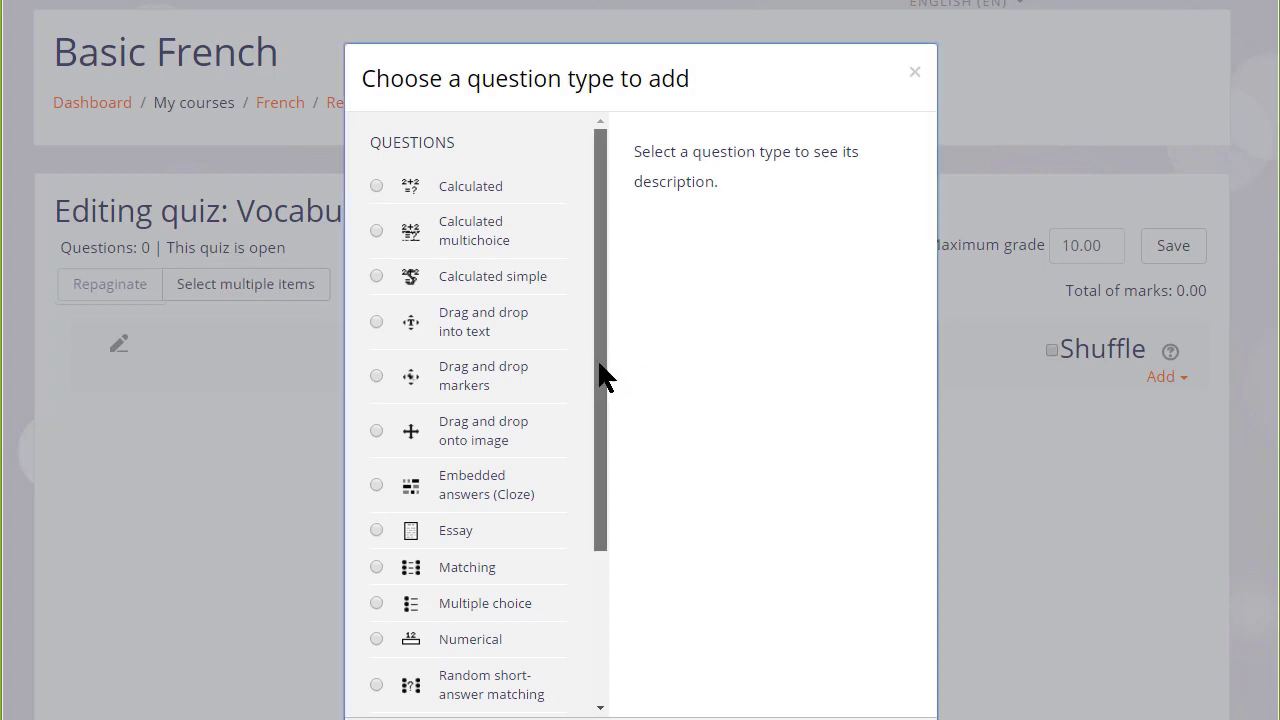
- Compare the Essay and Description question types, then settle on Multiple choice
left_click_drag(597, 371, 574, 580)
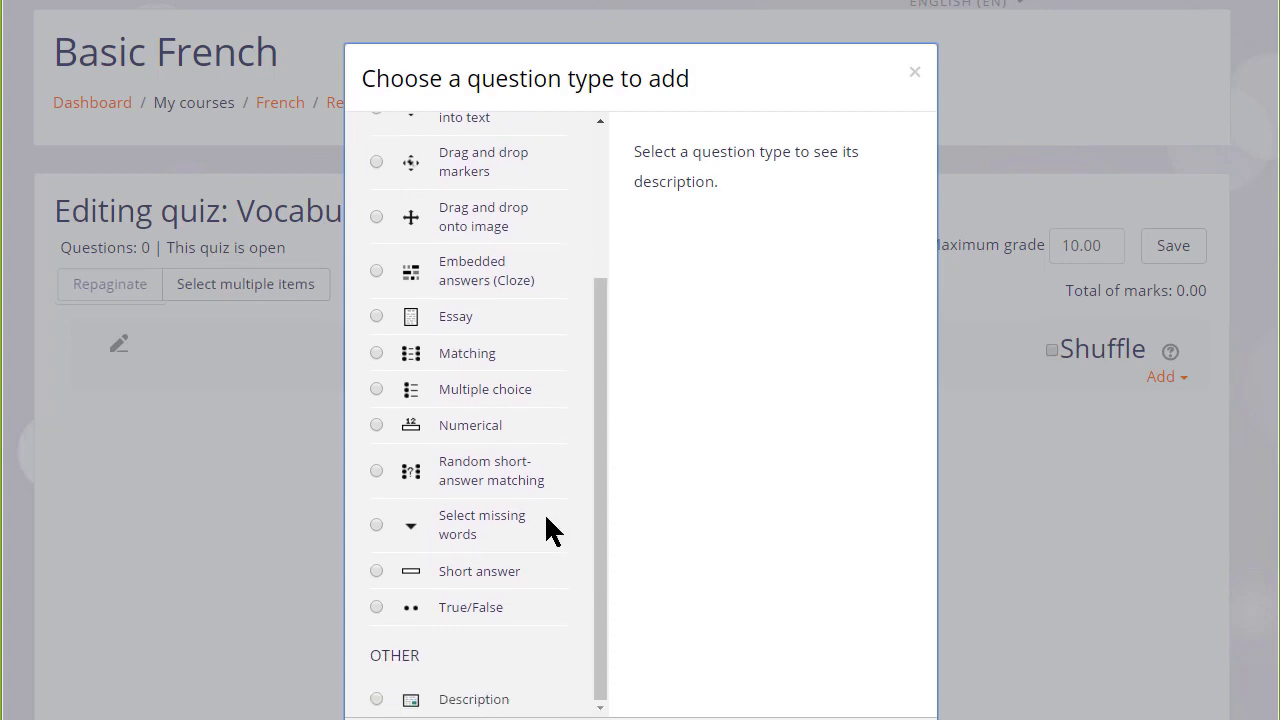
left_click(377, 388)
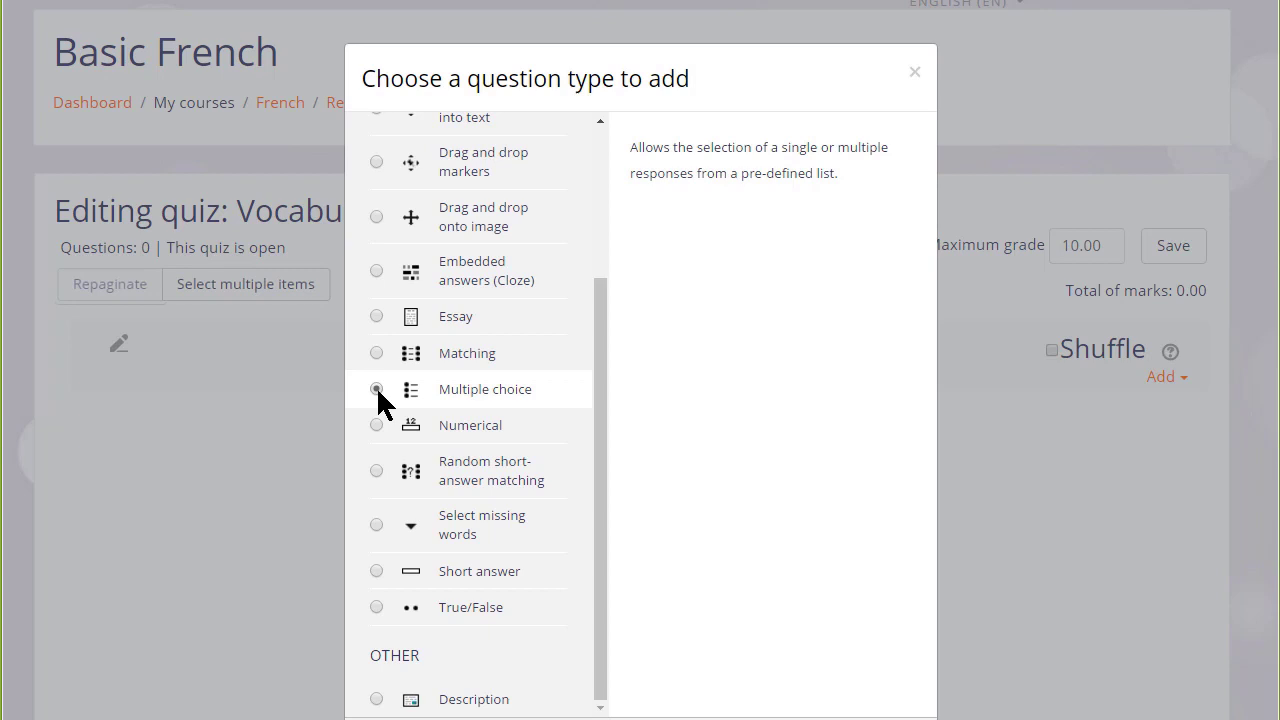
left_click(376, 314)
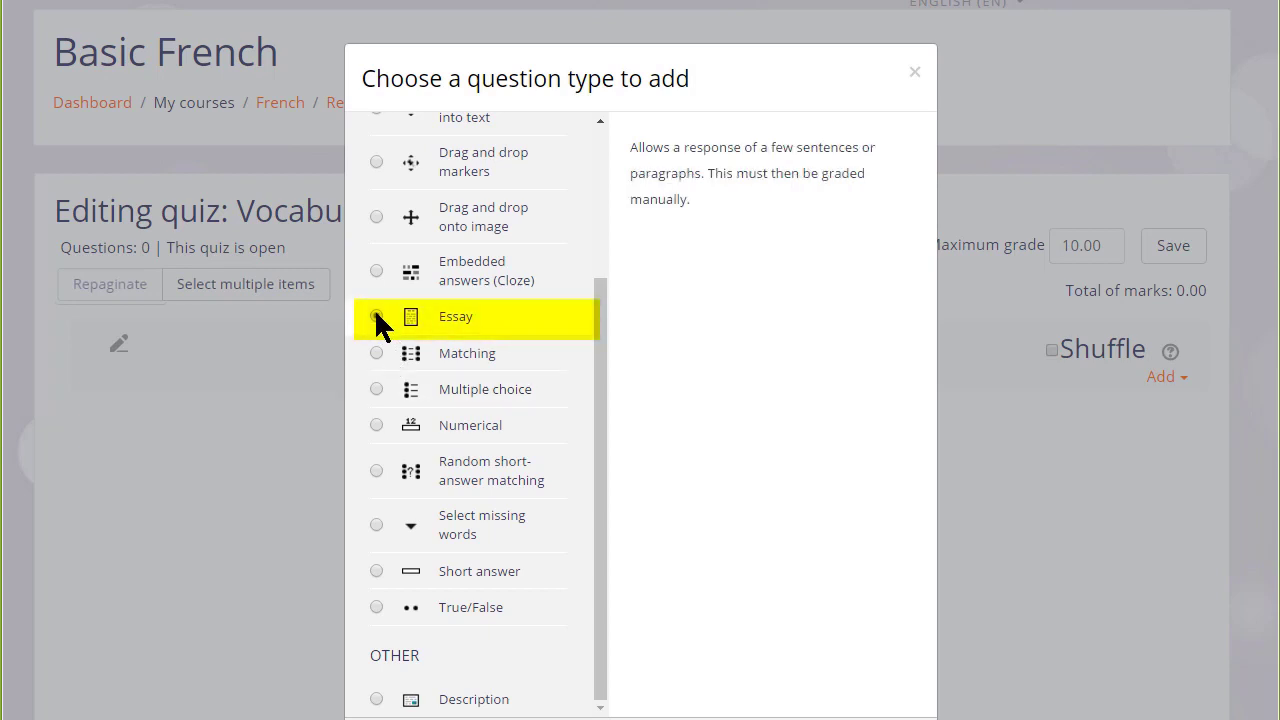
scroll(363, 629, "down", 1)
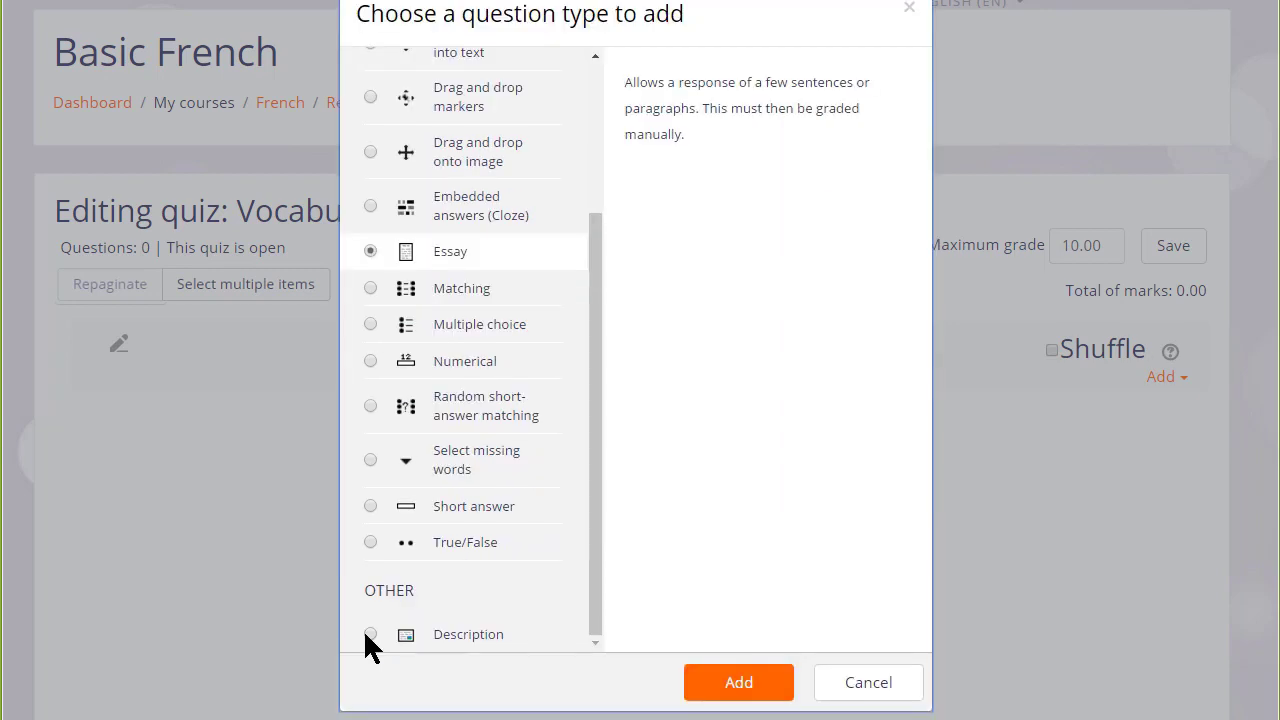
left_click(370, 634)
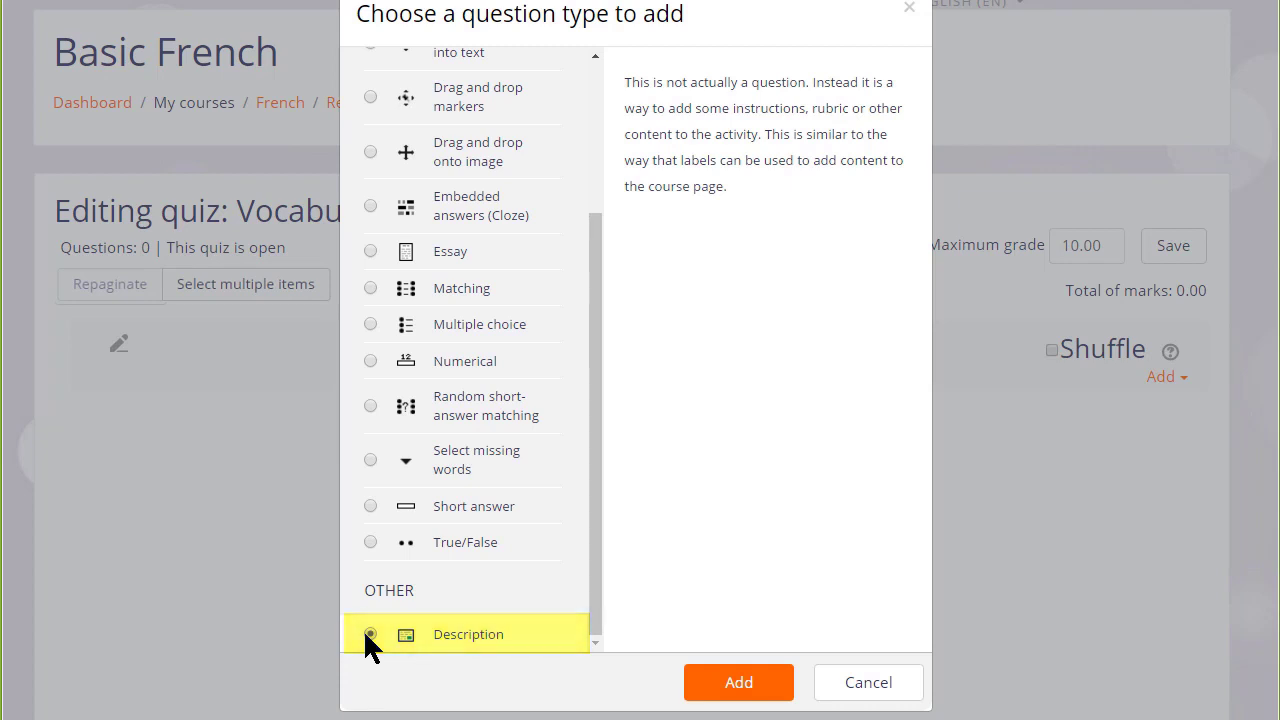
left_click(370, 324)
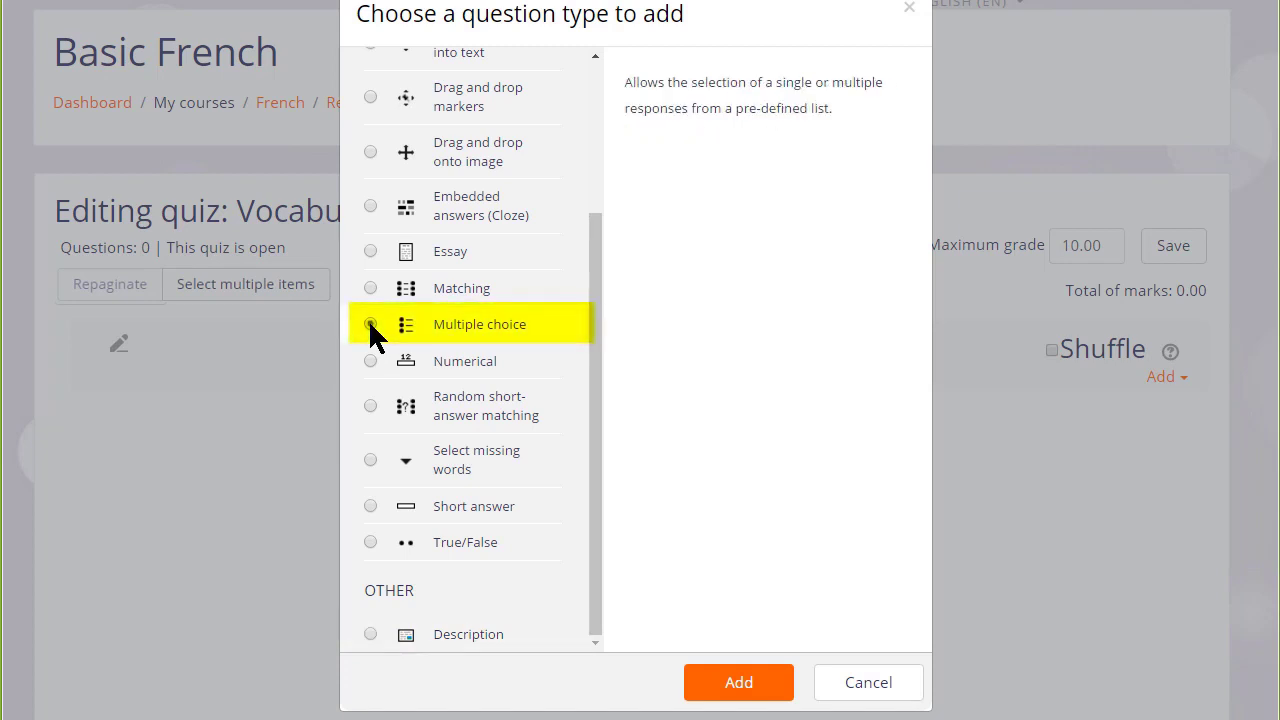
- Begin the Multiple choice question BonjourMC and scroll down to its answer choices
left_click(733, 686)
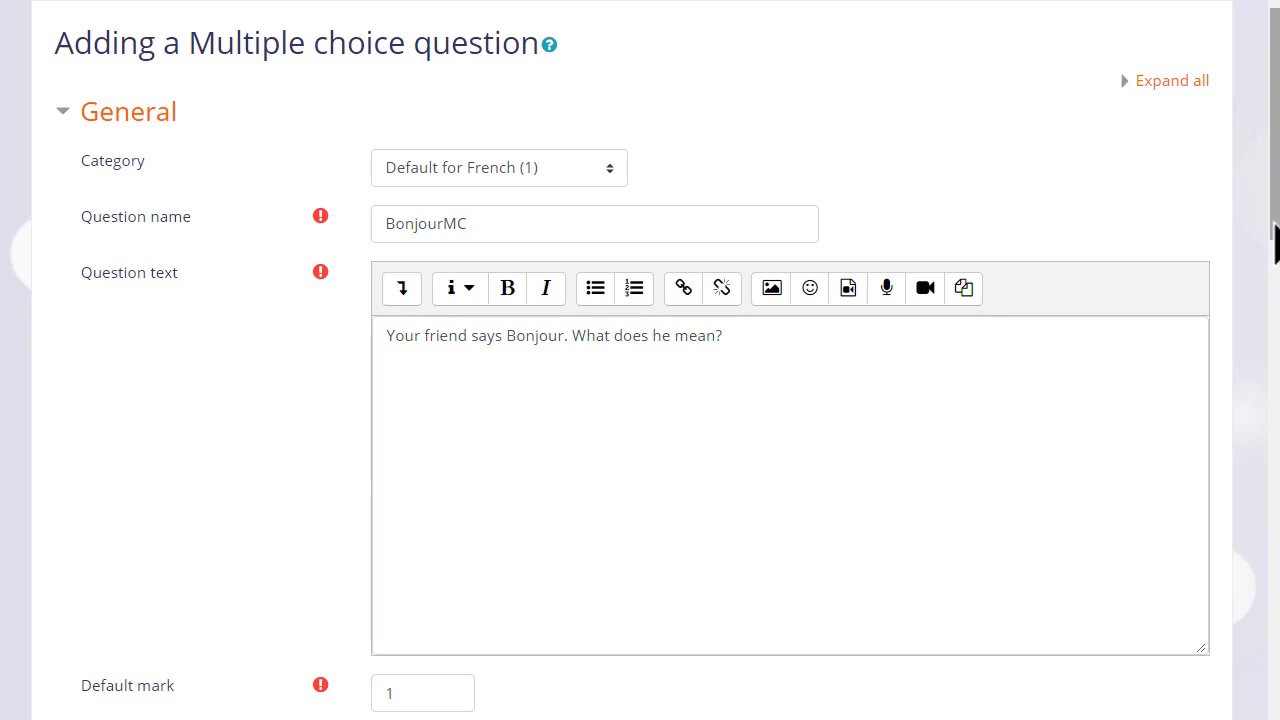
left_click_drag(1275, 240, 1272, 512)
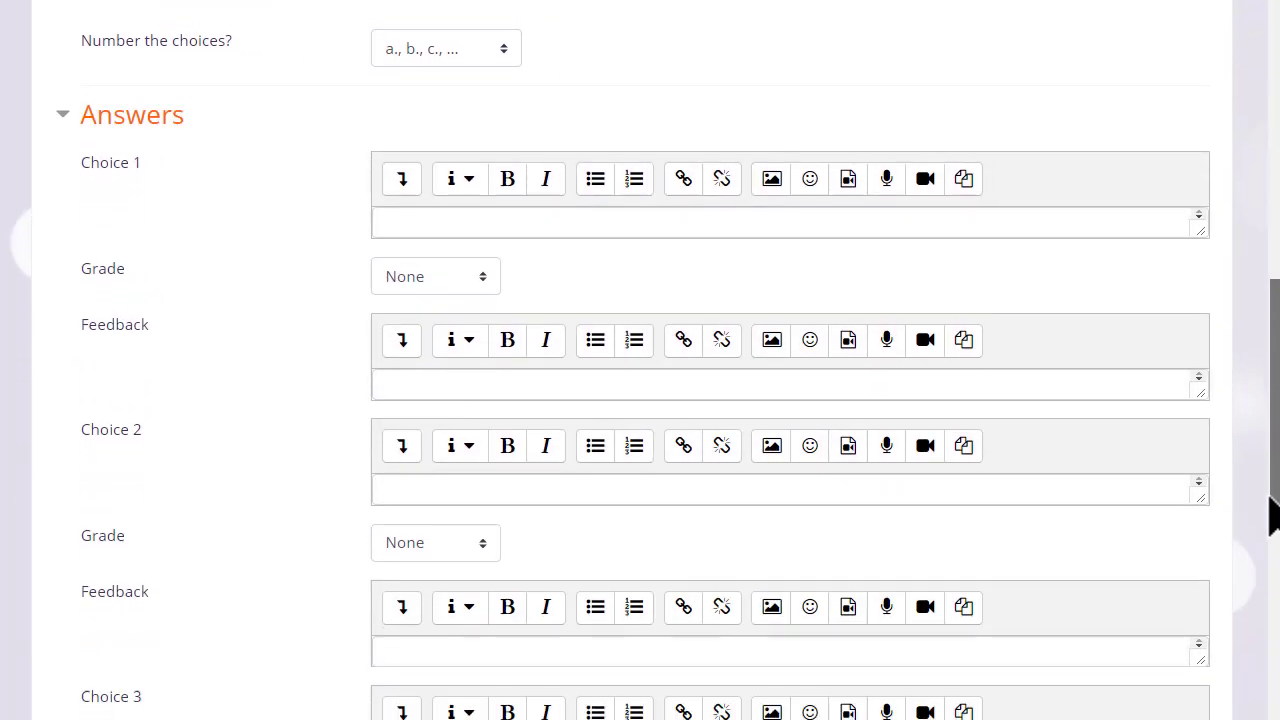
- Enter Choice 1 'Goodbye', left ungraded, with feedback 'Think again!'
left_click(789, 223)
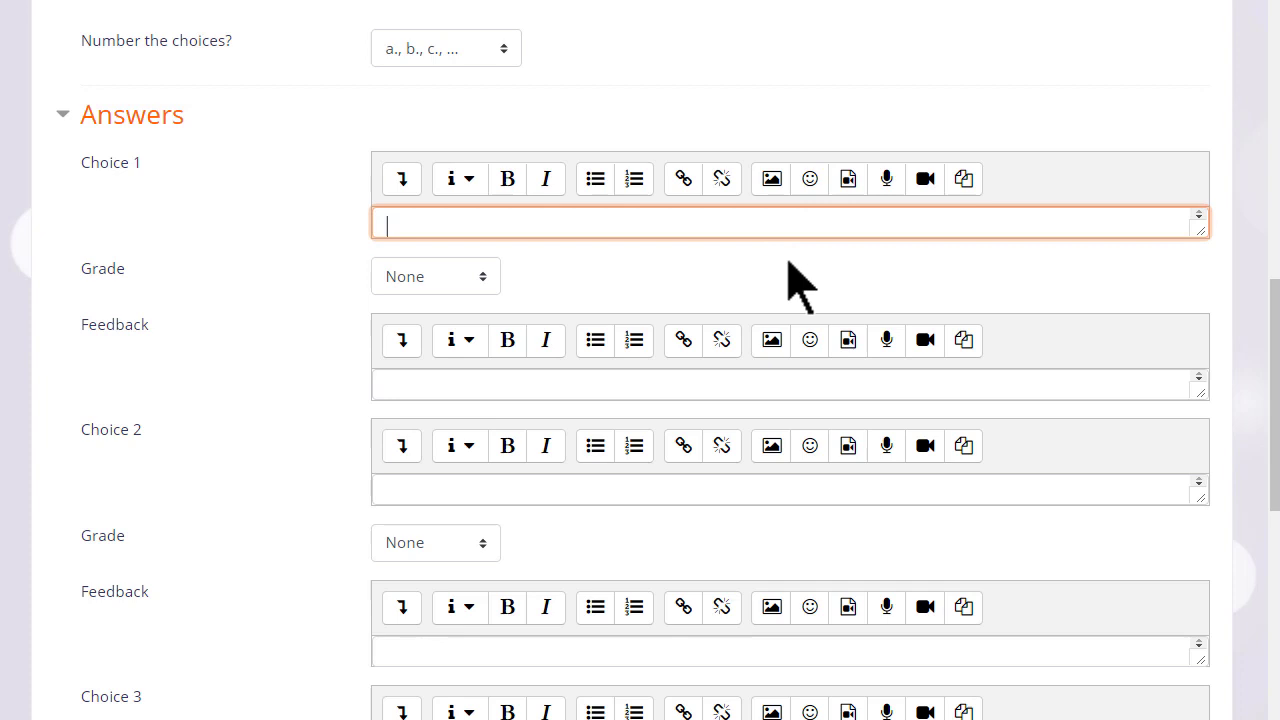
type("Goodbye")
left_click(477, 277)
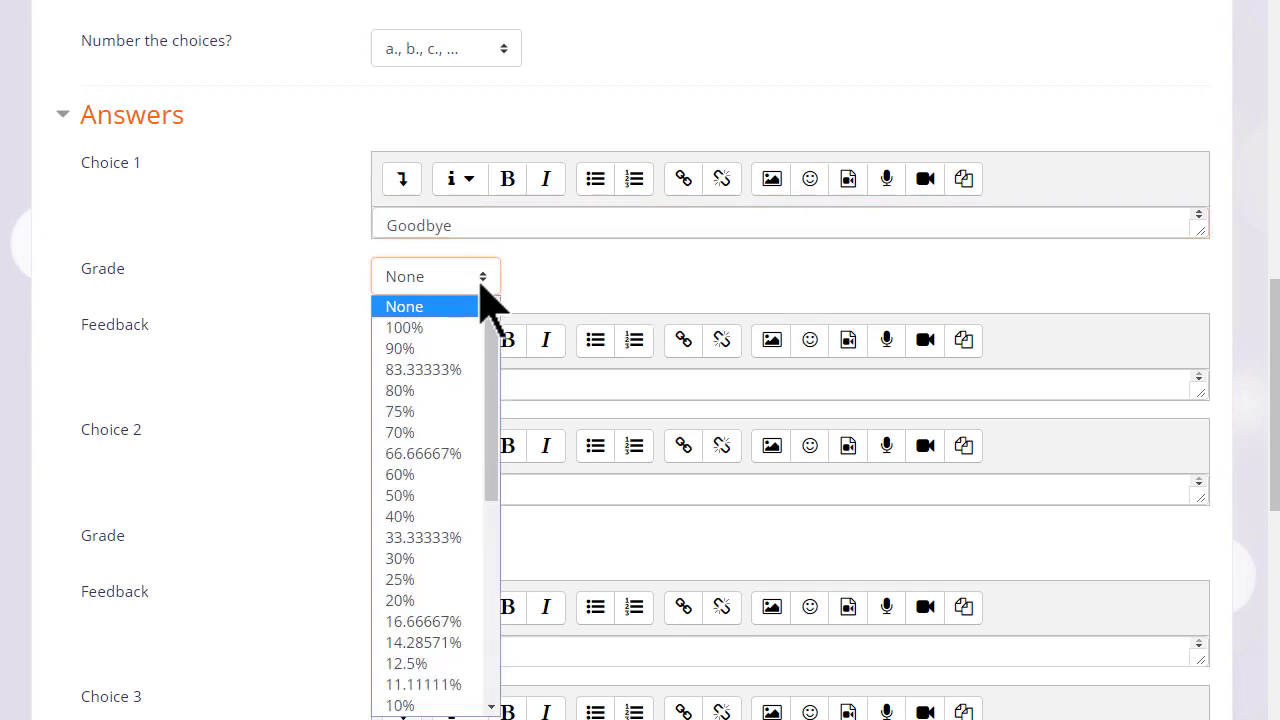
left_click_drag(491, 343, 490, 640)
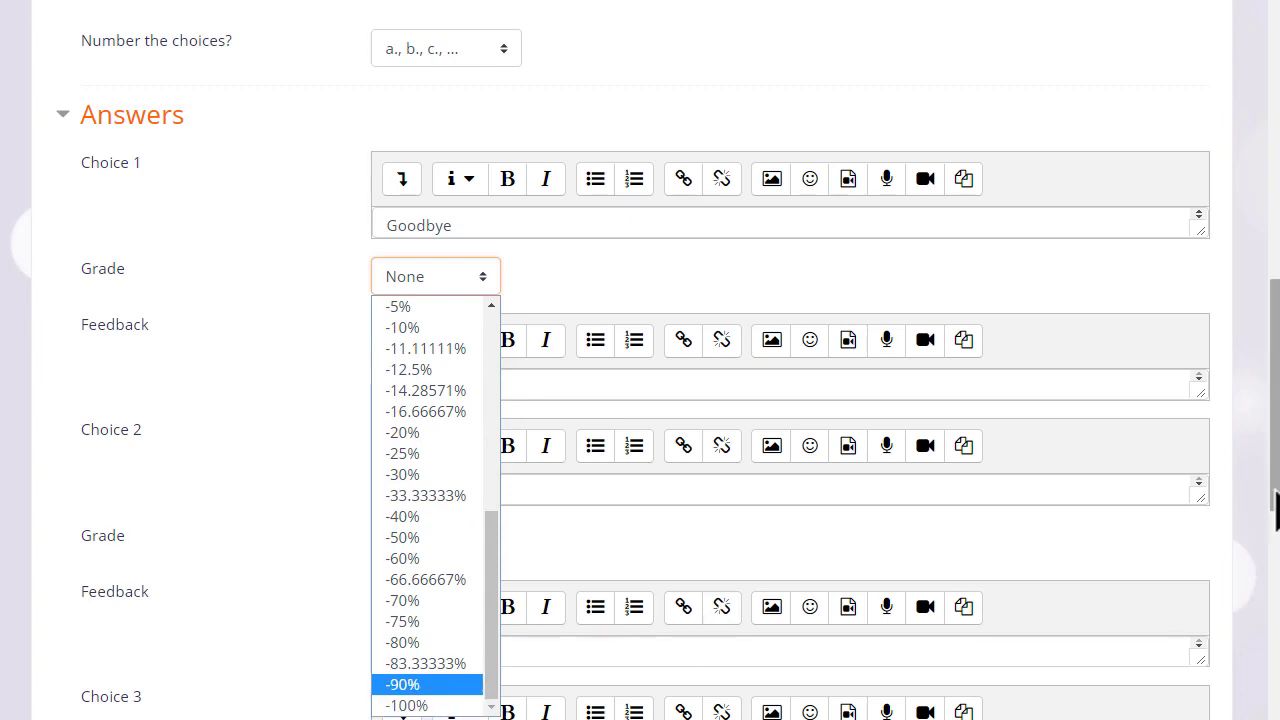
left_click(1275, 491)
scroll(1275, 510, "down", 1)
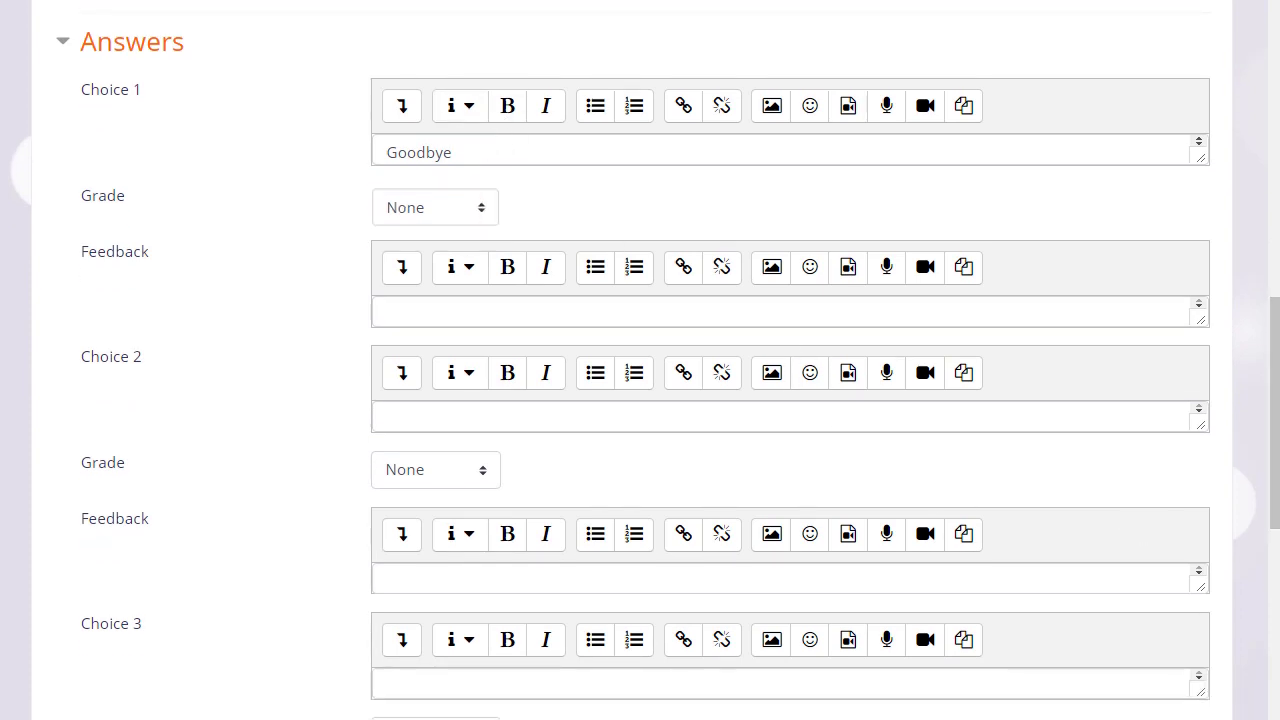
left_click(482, 313)
type("Think again")
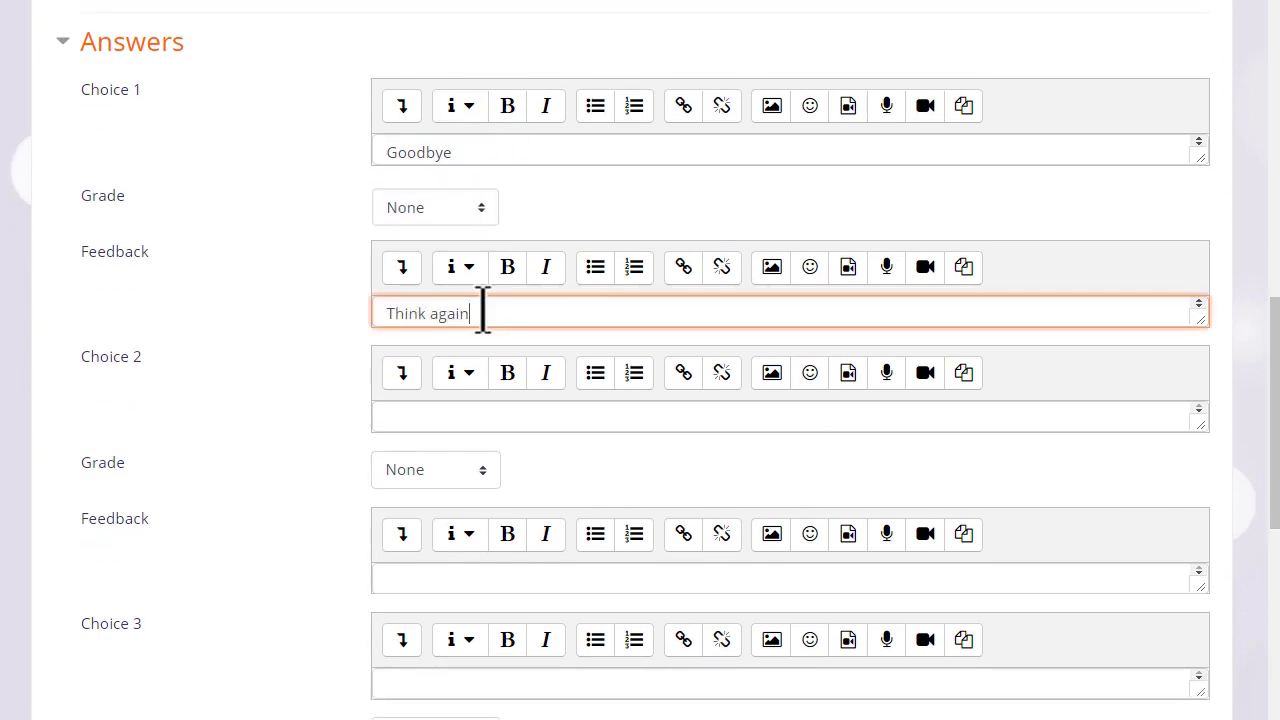
type("!")
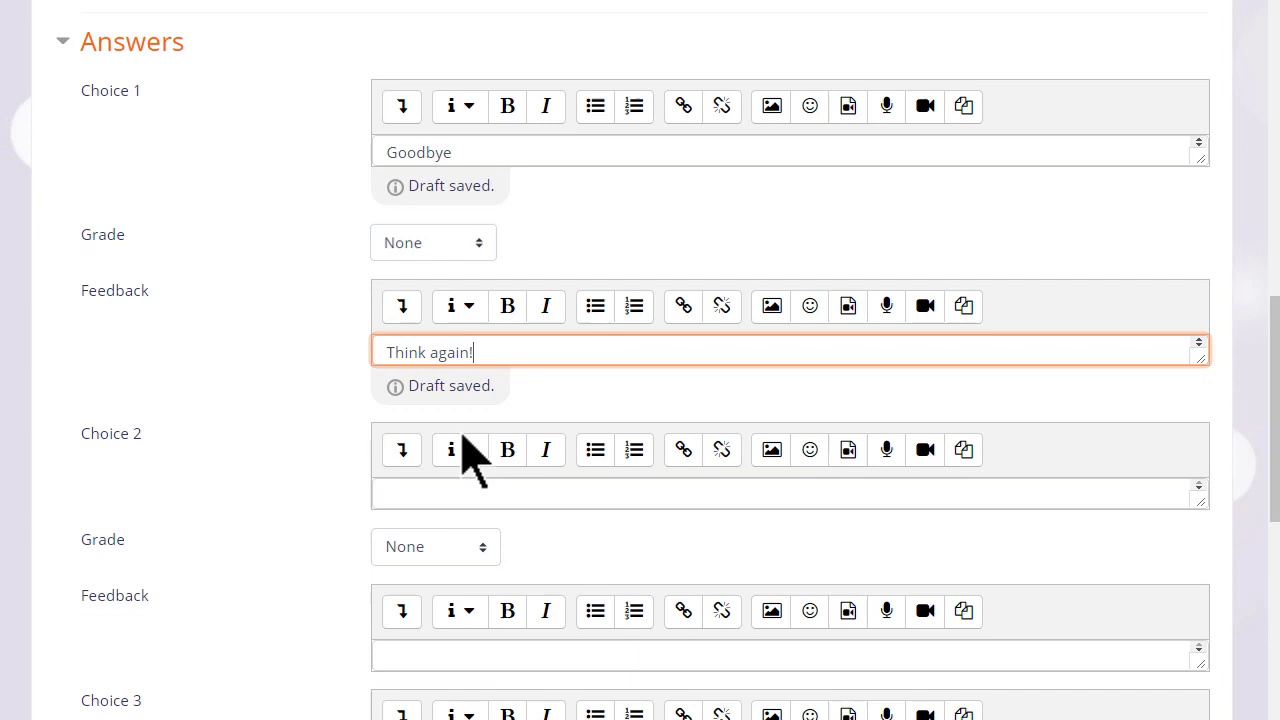
- Enter Choice 2 'Hello' graded 100%, leaving its feedback empty
left_click(468, 493)
type("Hello")
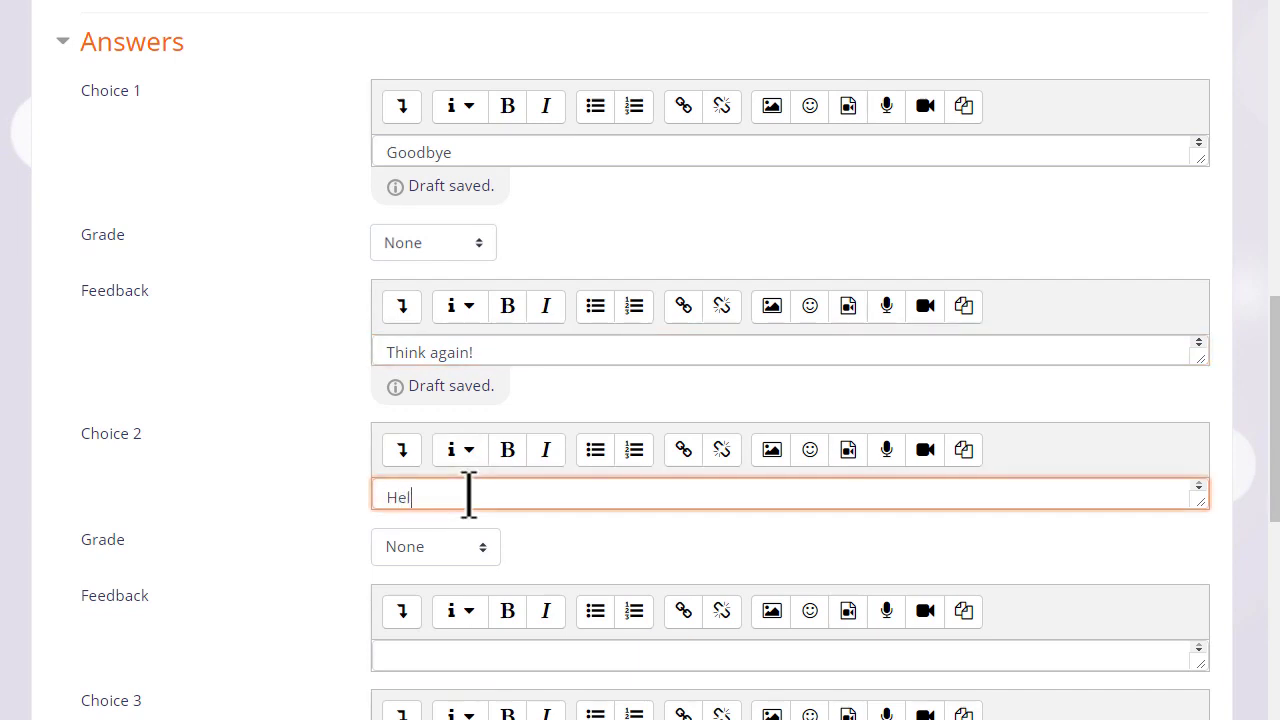
left_click(485, 550)
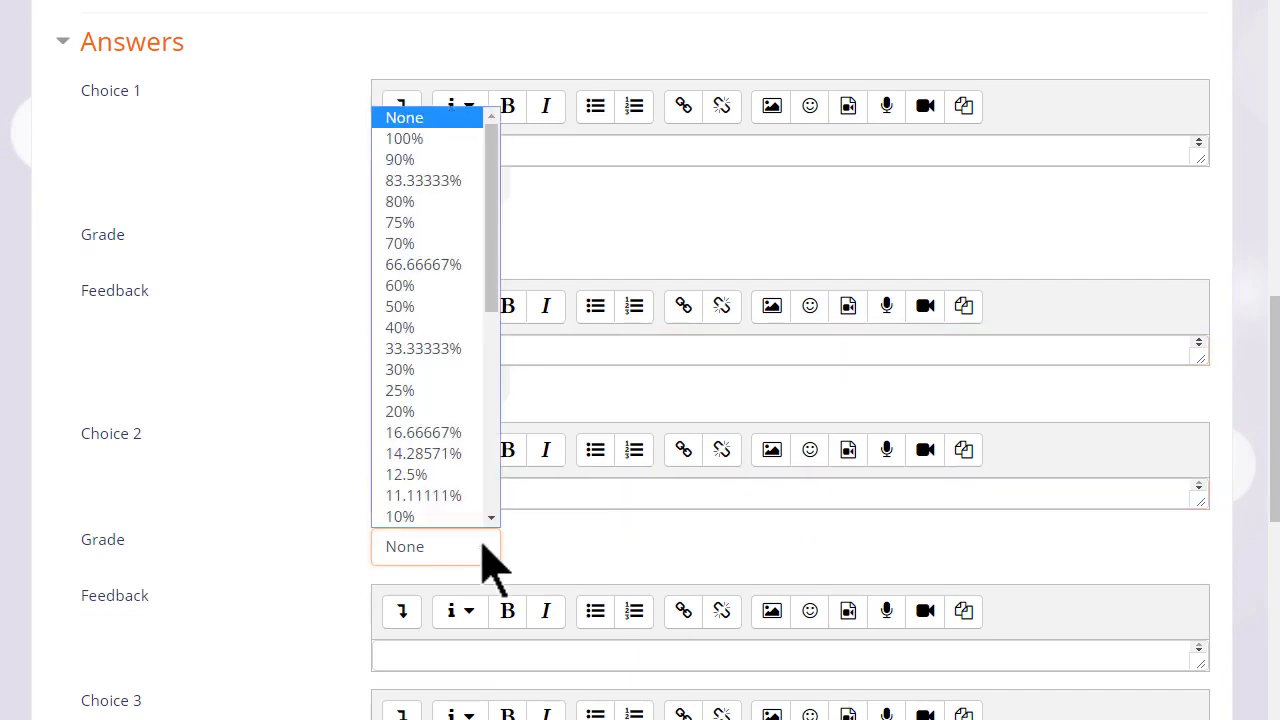
left_click(445, 138)
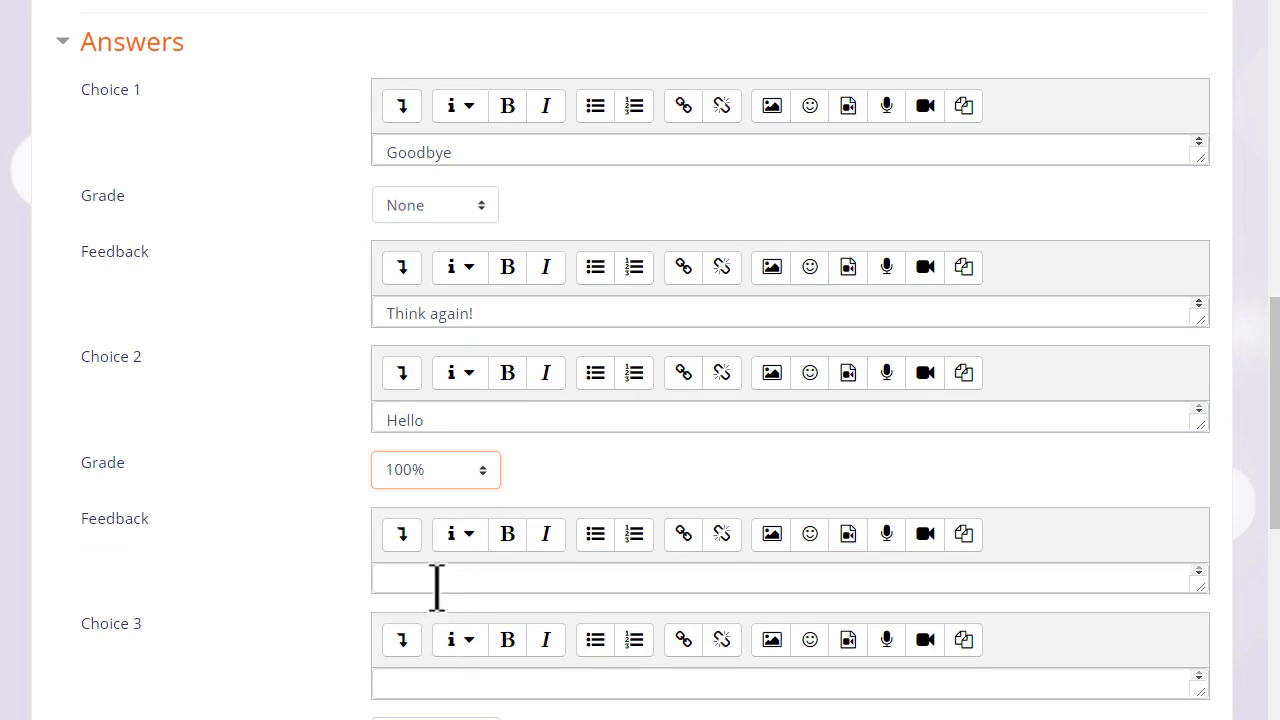
left_click(437, 583)
type("Well done")
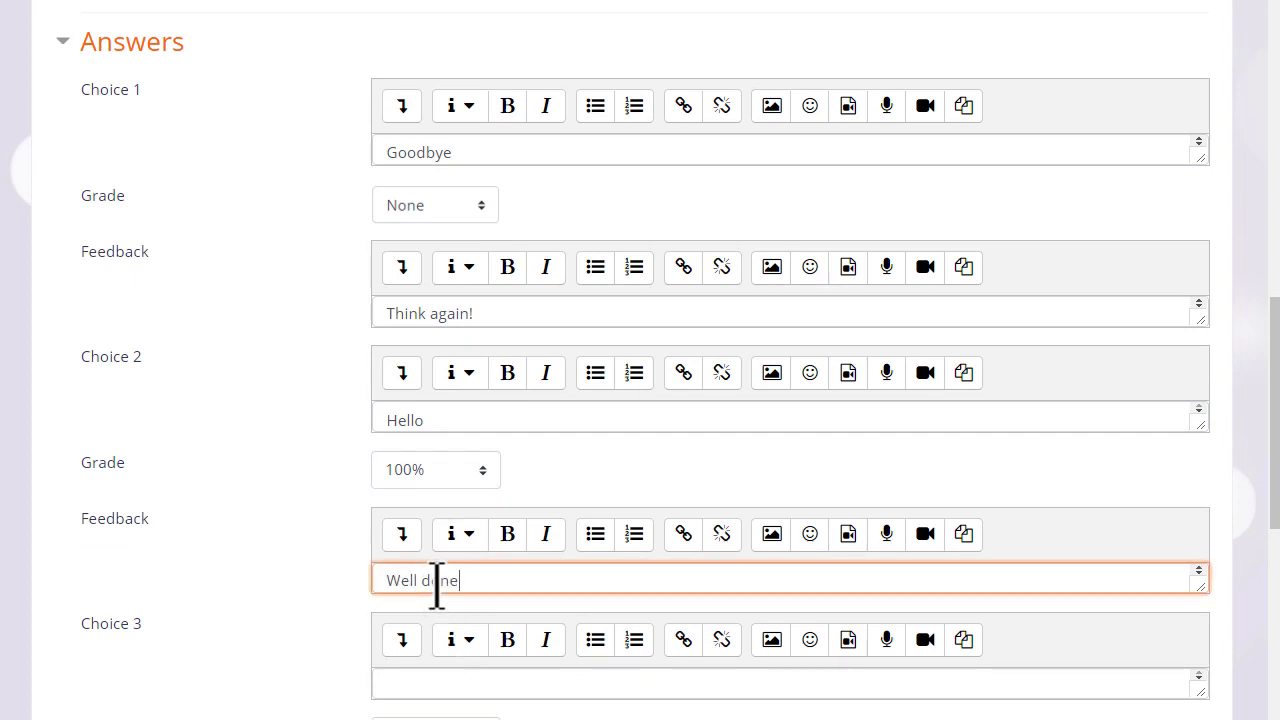
type("!")
key("ctrl+a")
key("BackSpace")
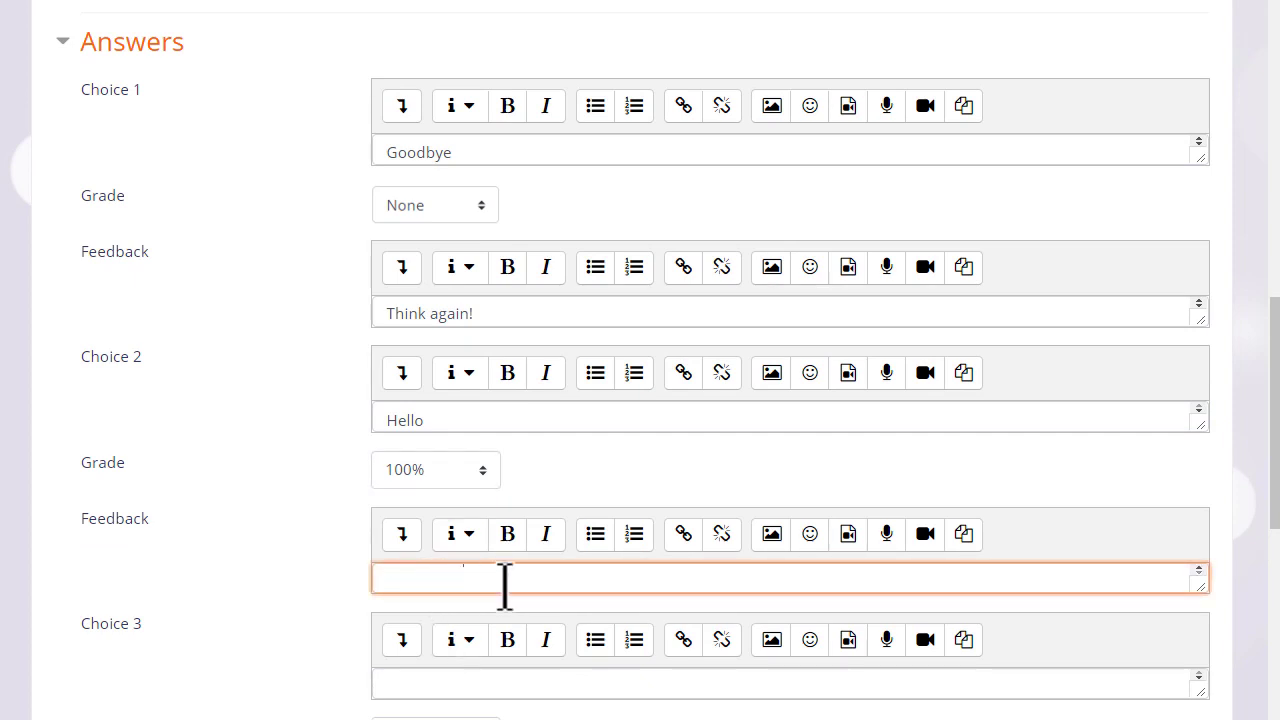
scroll(503, 586, "down", 1)
scroll(586, 580, "down", 2)
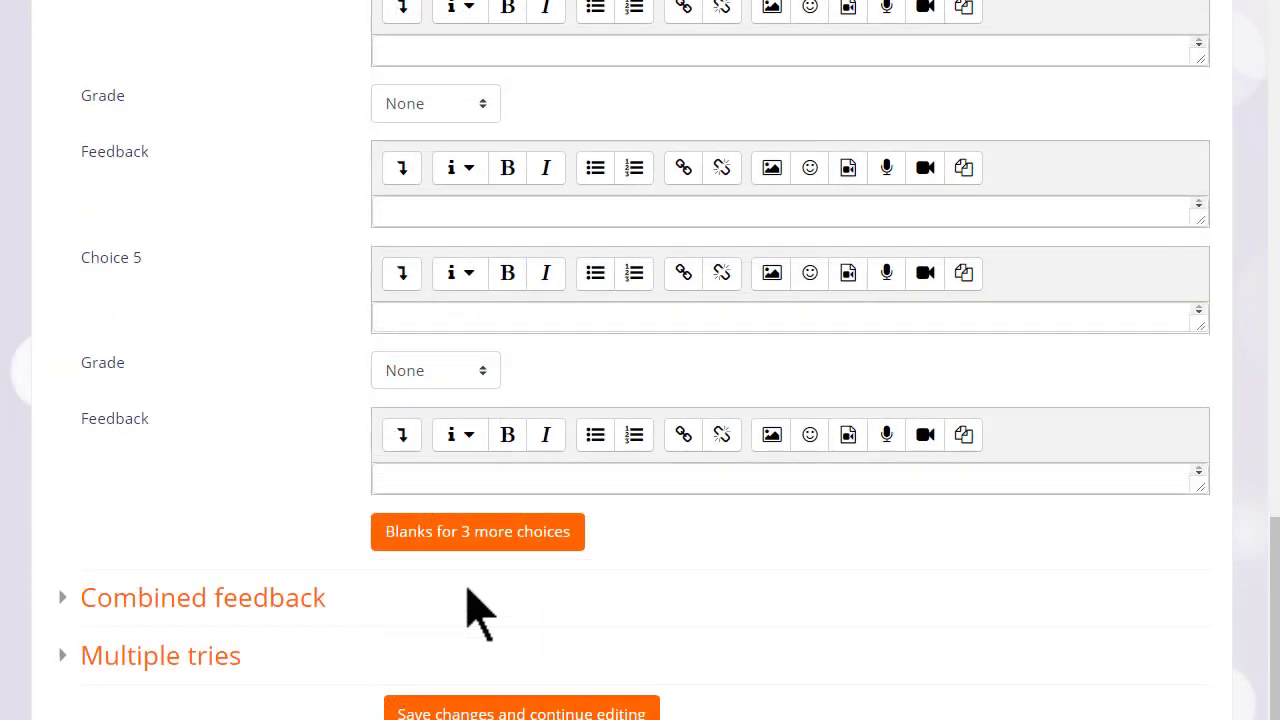
scroll(468, 606, "down", 2)
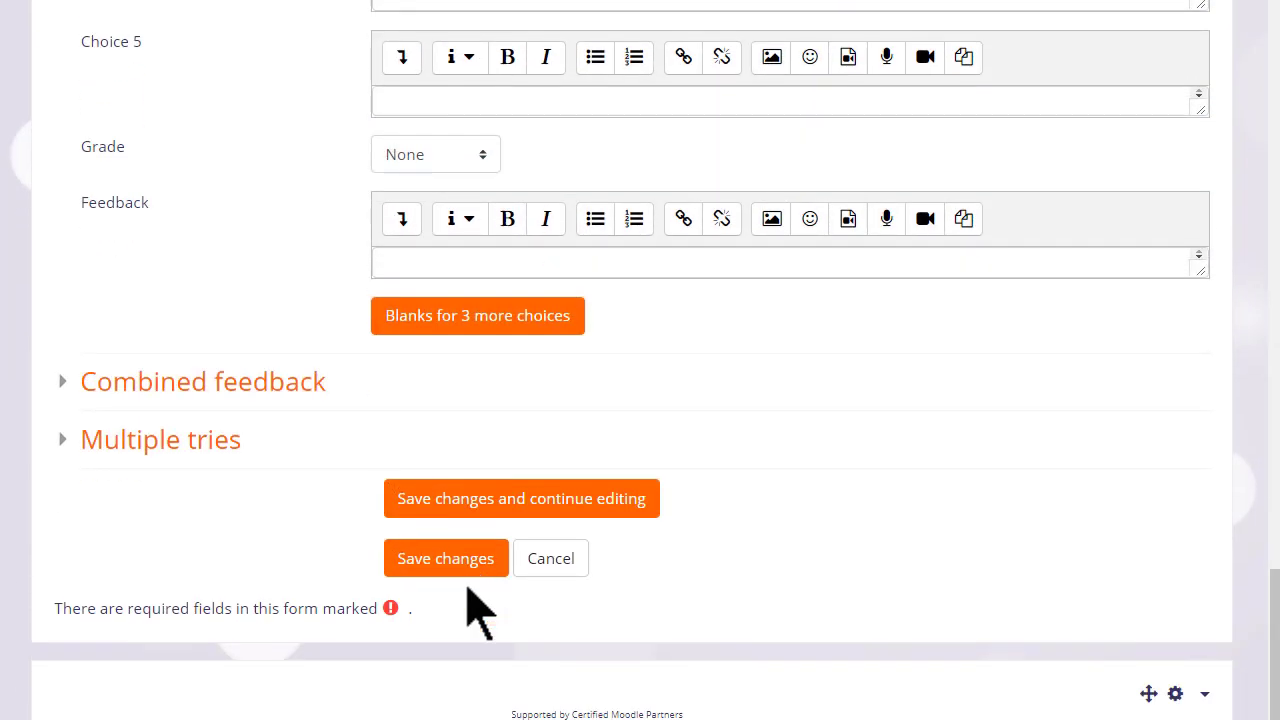
- Save BonjourMC into the quiz as question 1, preview it, and check the Add menu
left_click(468, 478)
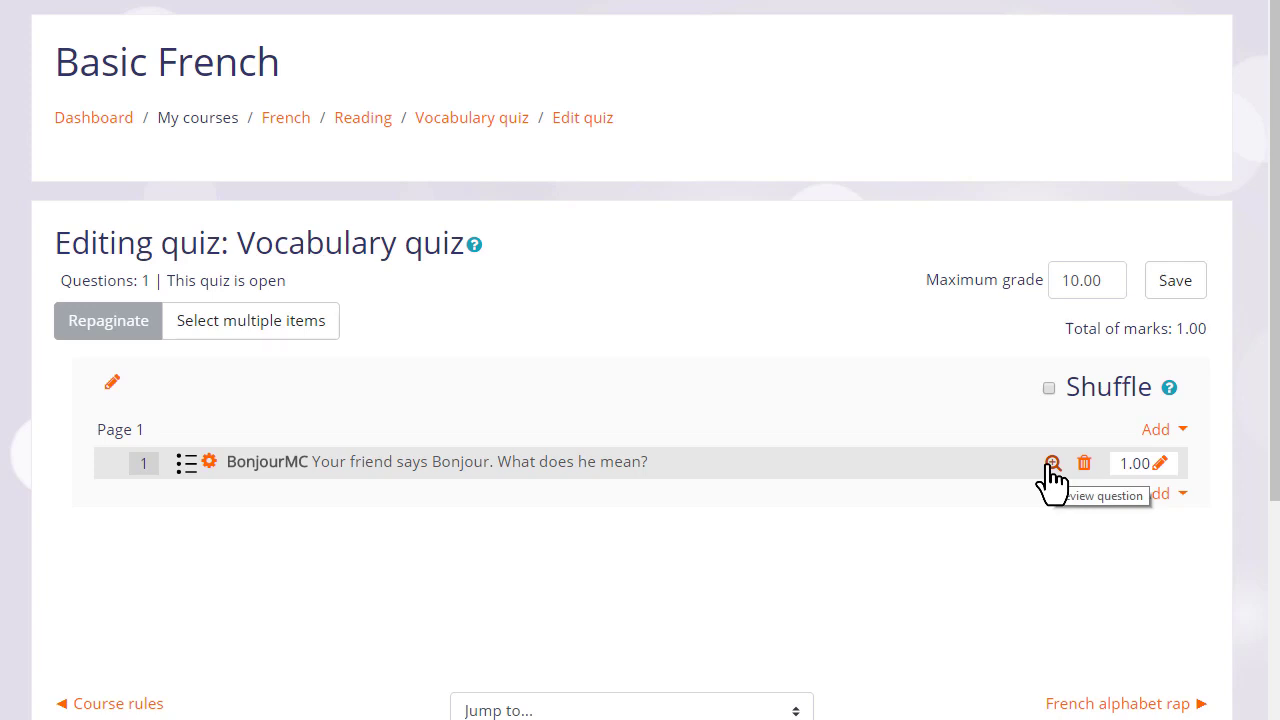
left_click(1052, 463)
left_click(630, 440)
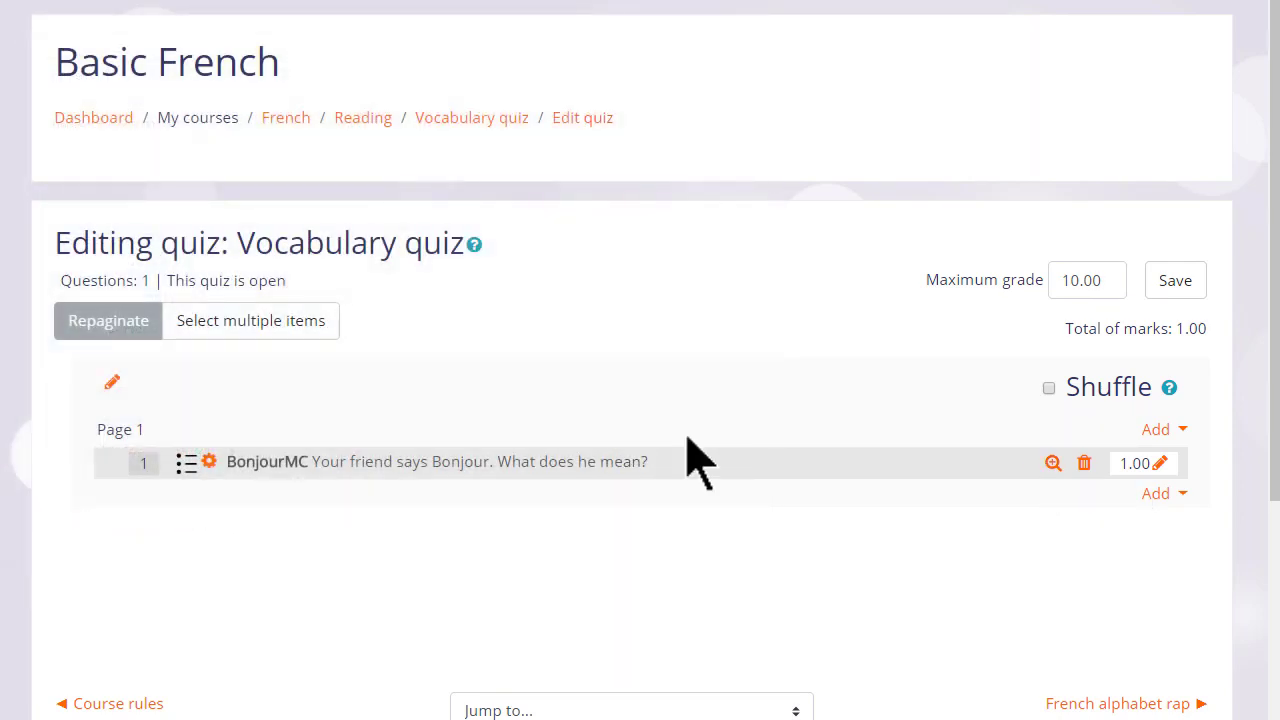
left_click(1182, 497)
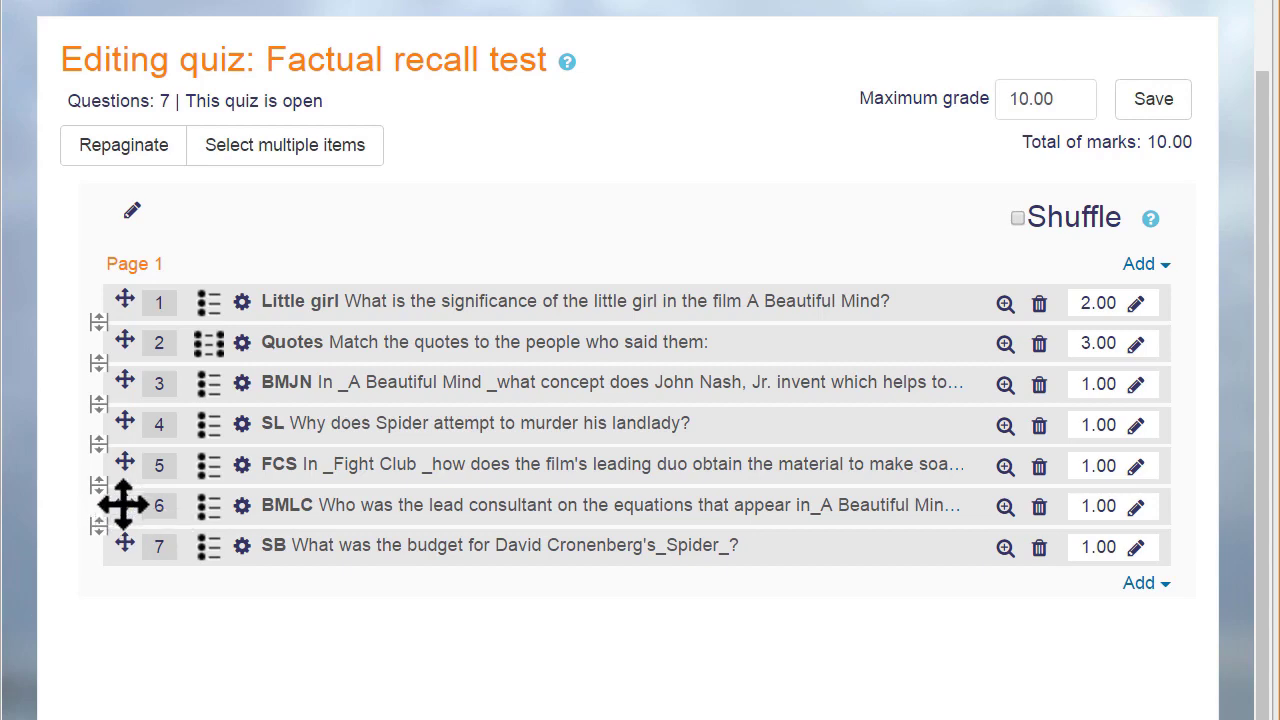
- Move BMLC above FCS and insert a page break before question 5
left_click_drag(122, 505, 100, 484)
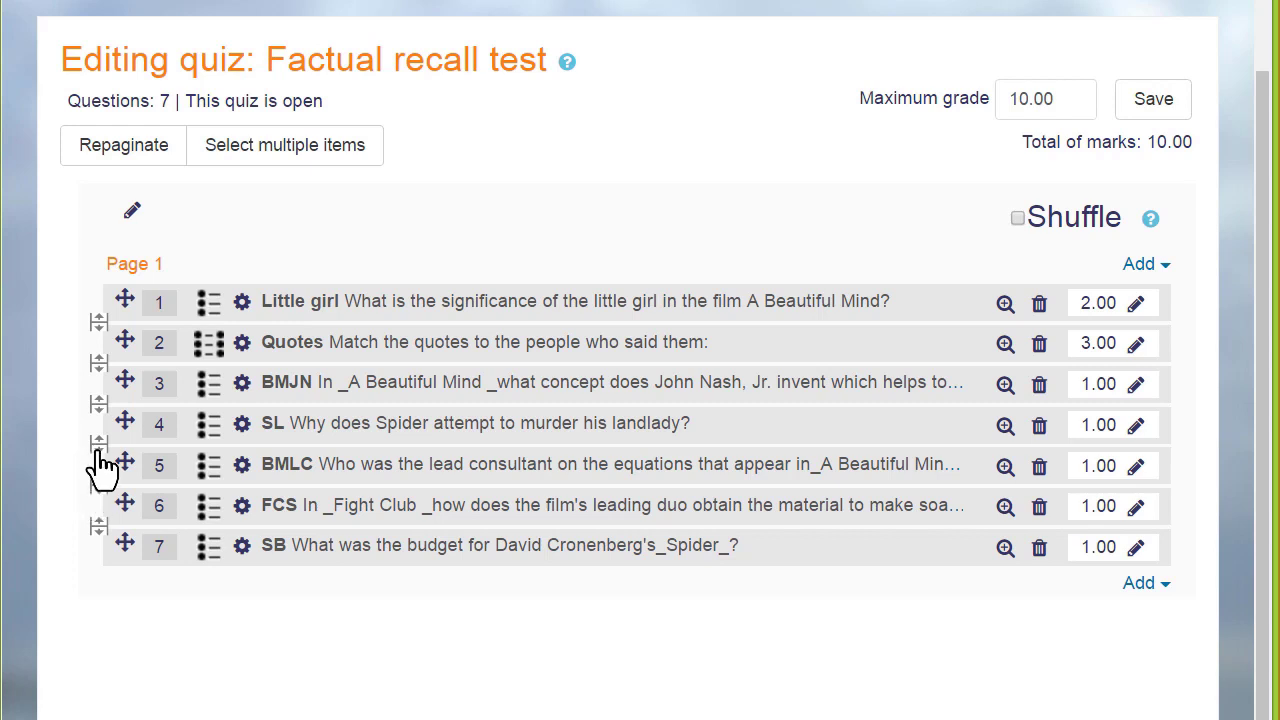
left_click(98, 446)
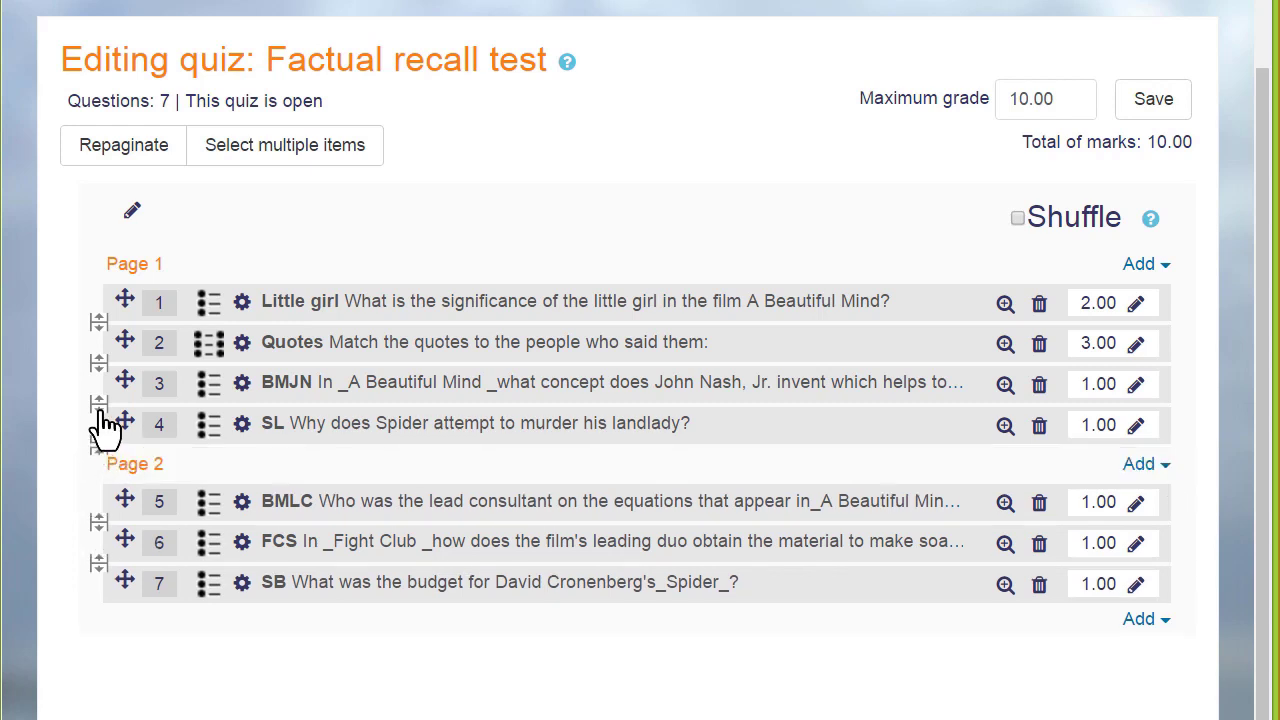
left_click(98, 404)
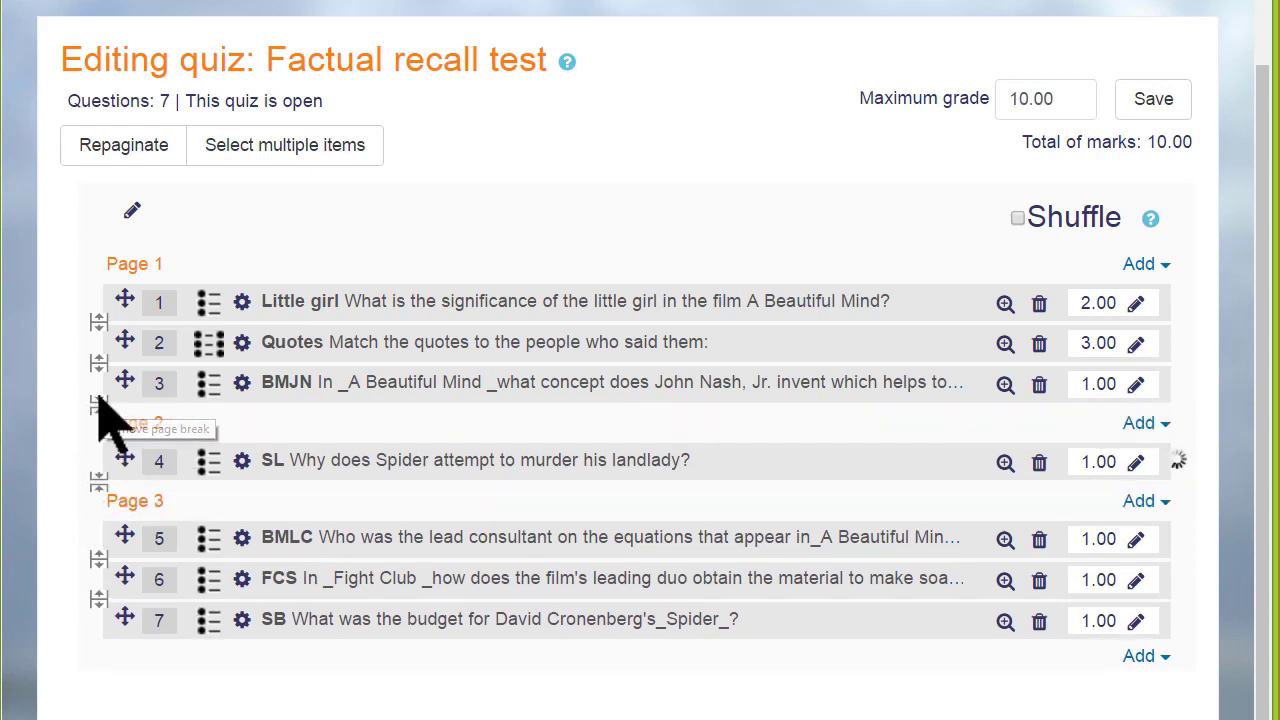
left_click(99, 405)
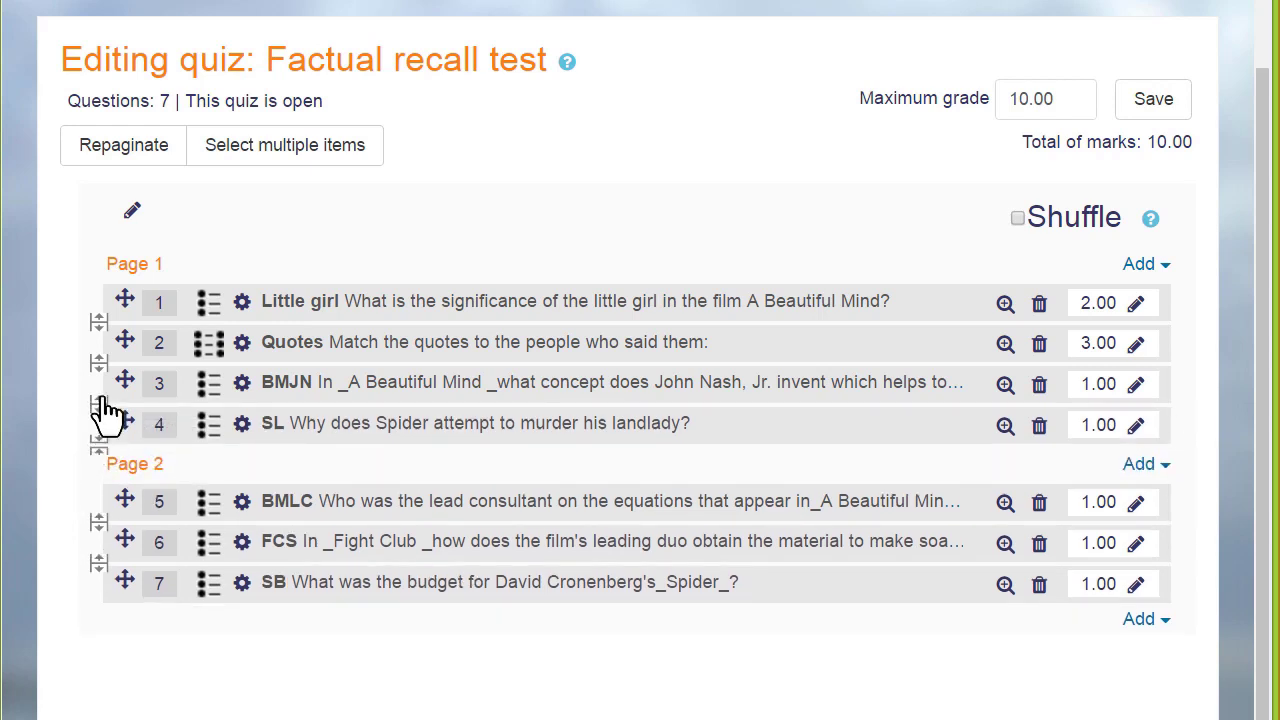
- Add a new section heading before Page 2 and start renaming it
left_click(1148, 466)
left_click(1140, 465)
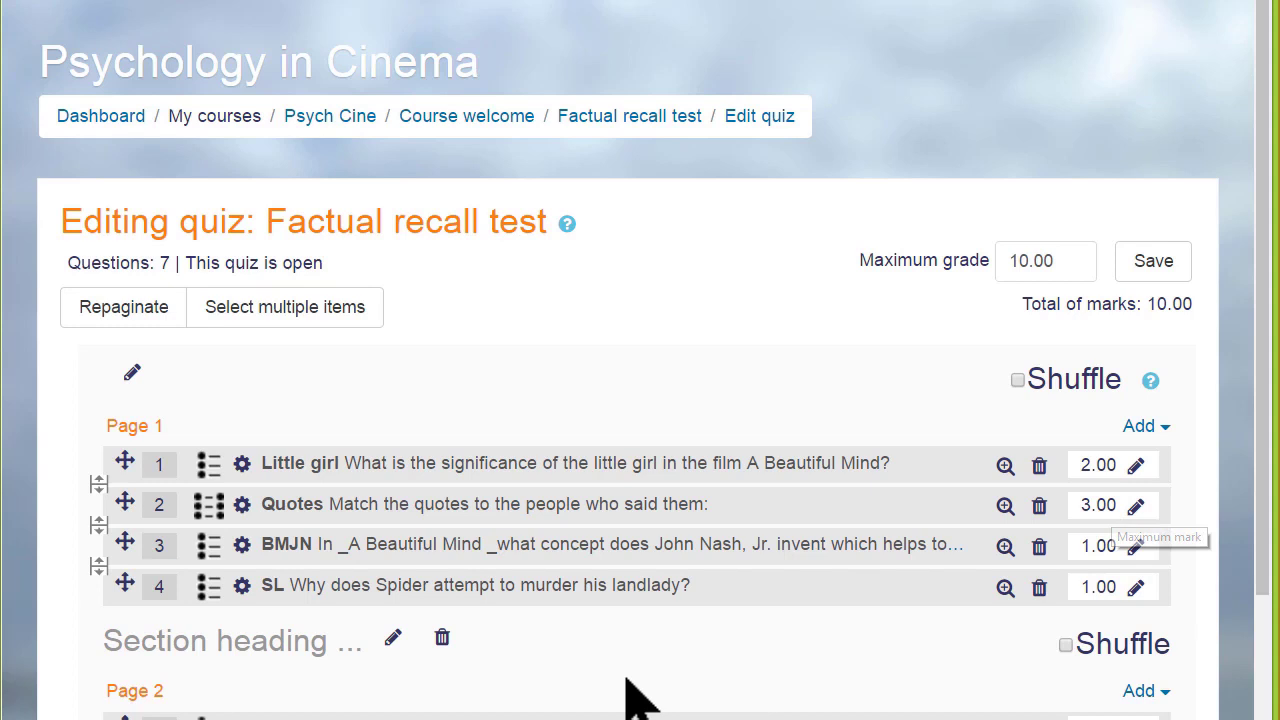
left_click(394, 640)
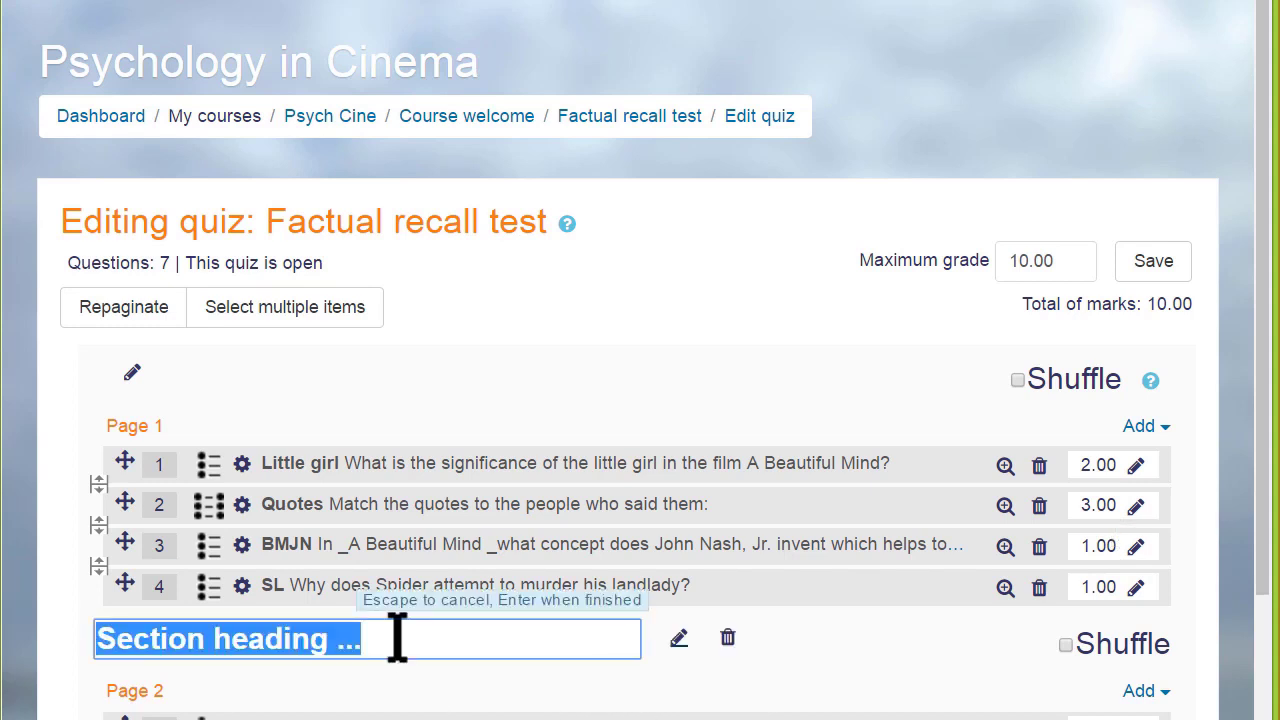